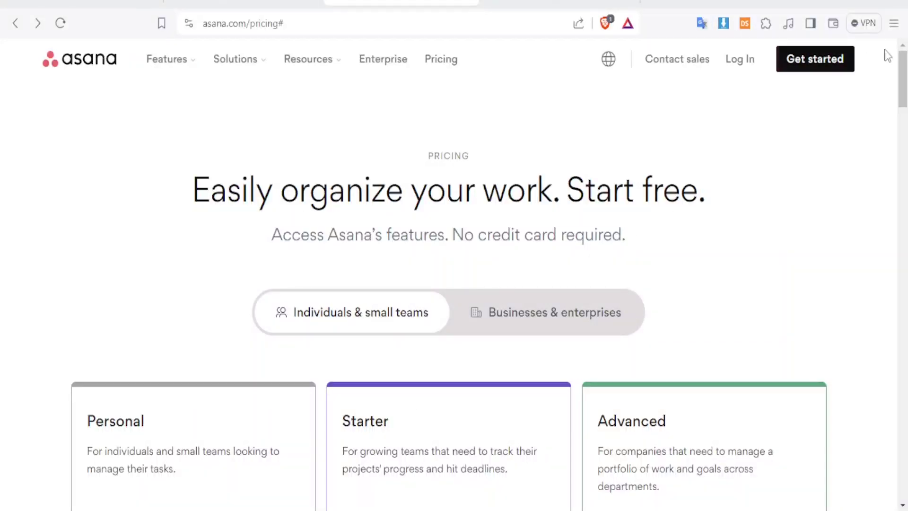
Step: Review the Personal, Starter and Advanced pricing plans and open the sign-up form for the Personal plan
scroll(904, 120, "down", 7)
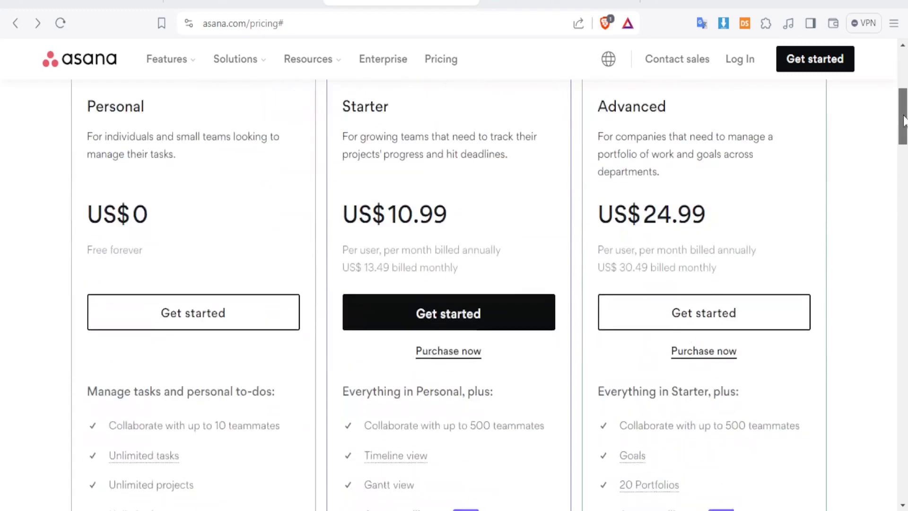
scroll(904, 120, "up", 7)
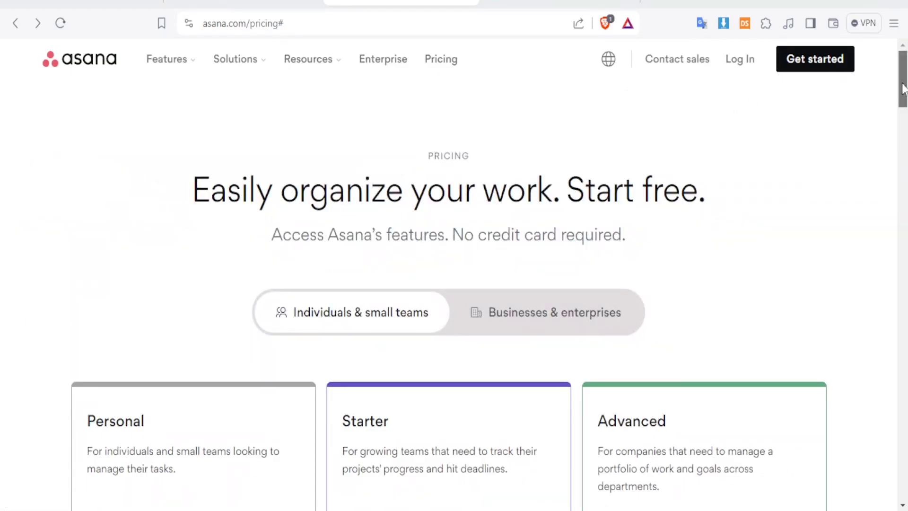
scroll(902, 95, "down", 3)
left_click_drag(902, 107, 902, 116)
scroll(896, 120, "up", 3)
scroll(895, 121, "down", 4)
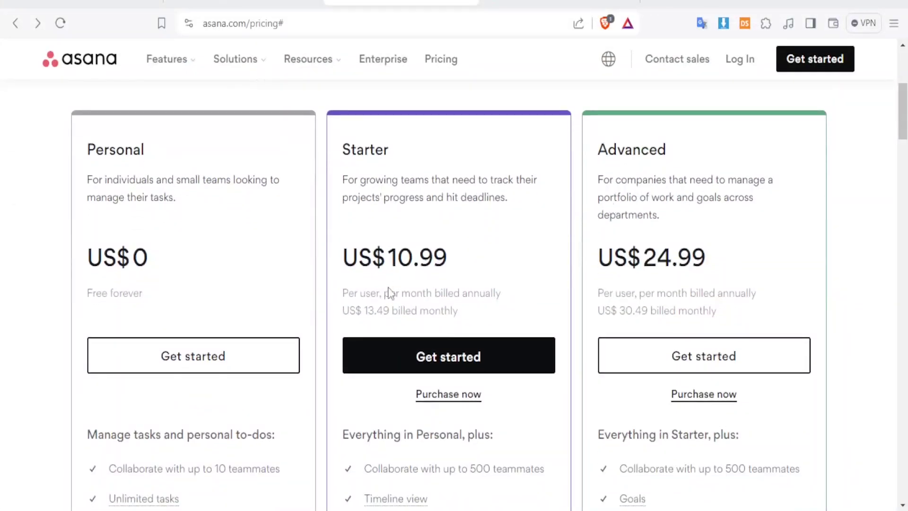
left_click(213, 354)
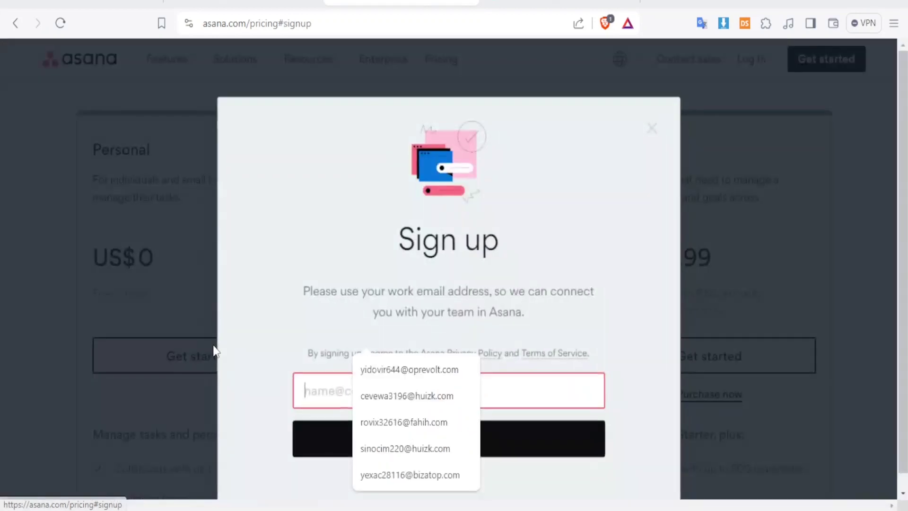
Step: Sign up with the work email address and choose to try Starter for free
left_click_drag(603, 260, 460, 335)
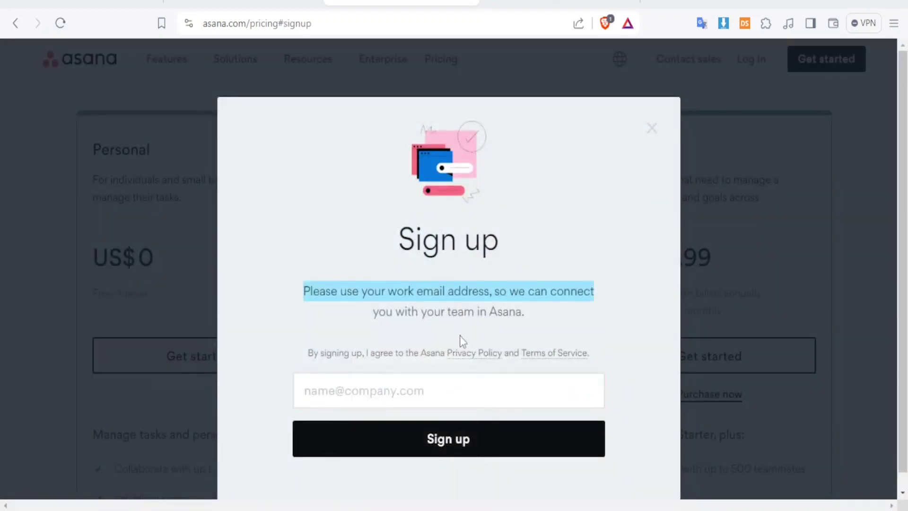
left_click(506, 4)
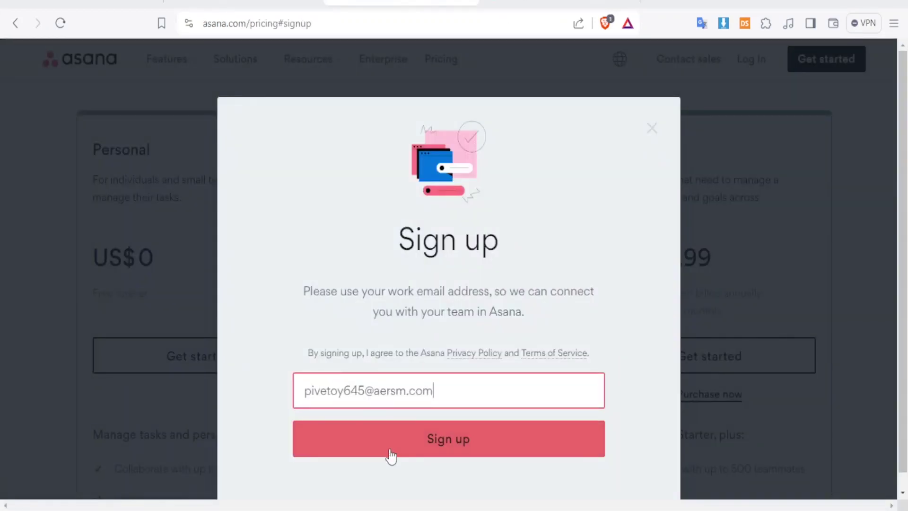
left_click(391, 453)
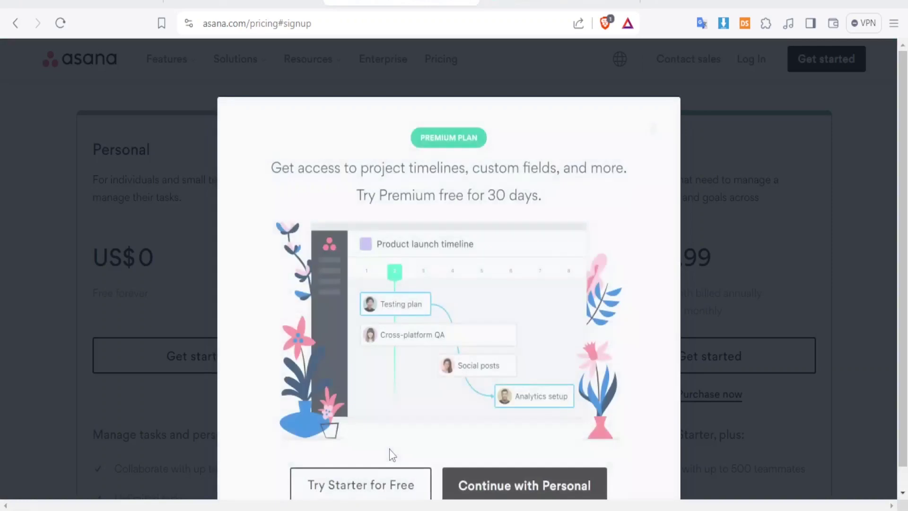
left_click(381, 485)
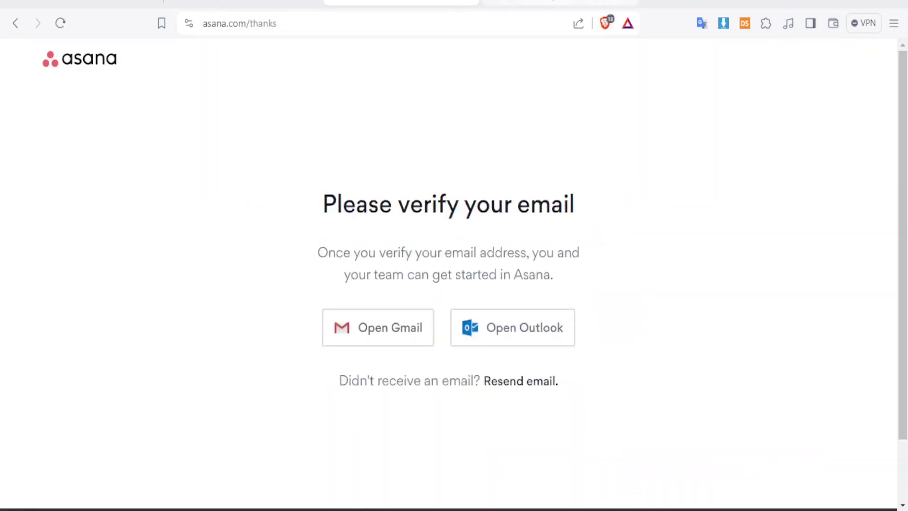
Step: Switch to the Temp Mail inbox, open the Asana account email and follow its verification link
key("ctrl+Tab")
scroll(459, 407, "down", 6)
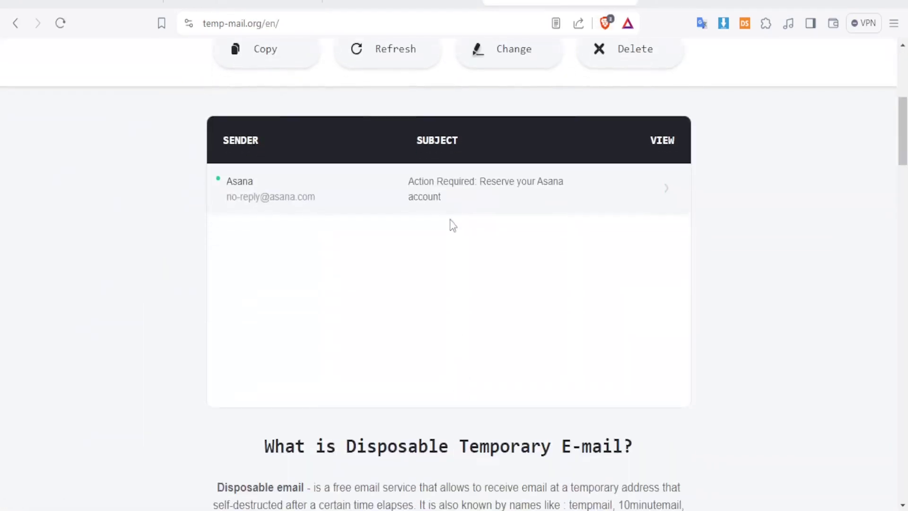
left_click(452, 201)
left_click(451, 274)
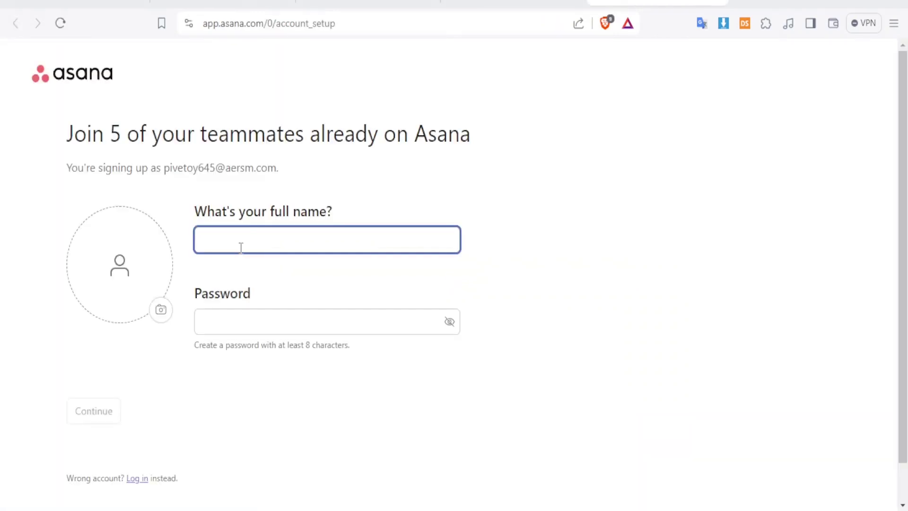
Step: Enter the full name and create an account password, and continue the account setup
type("joe")
left_click(214, 323)
type("••••••••••")
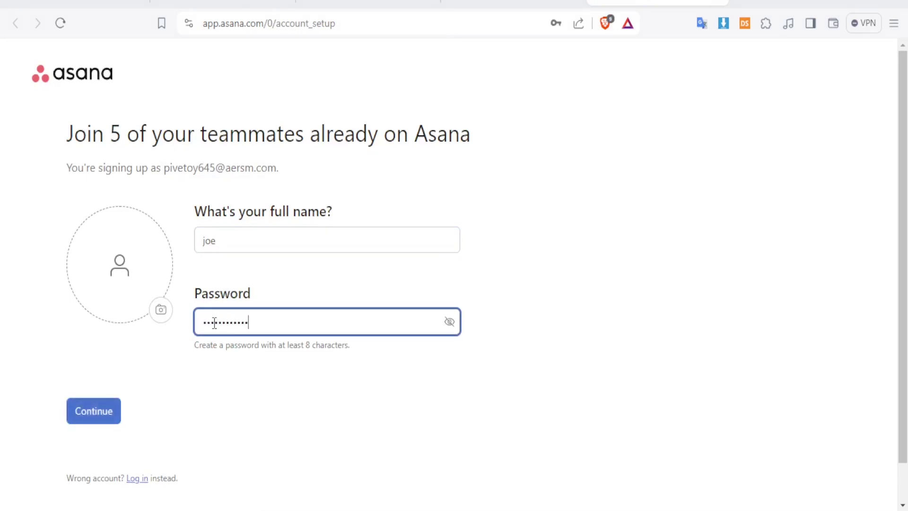
left_click(109, 411)
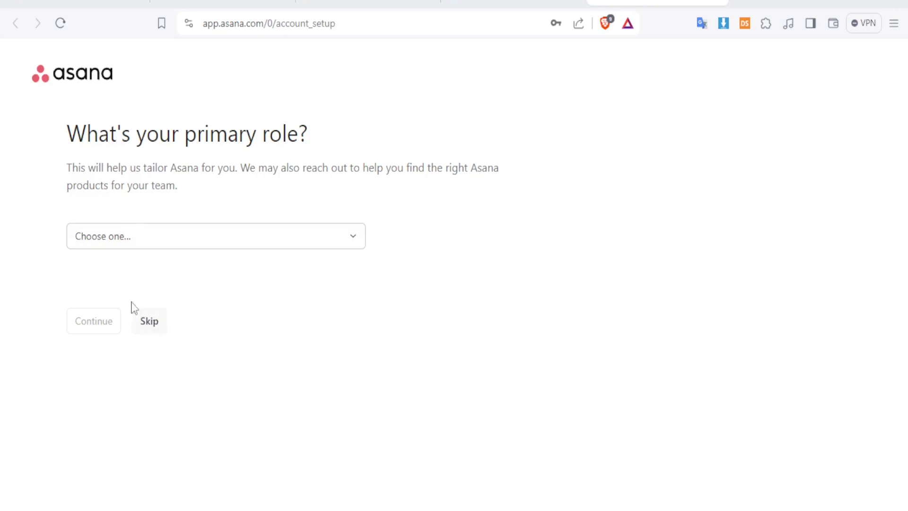
Step: Choose a primary role and skip the question about the kind of work
left_click(348, 235)
left_click(131, 272)
left_click(90, 324)
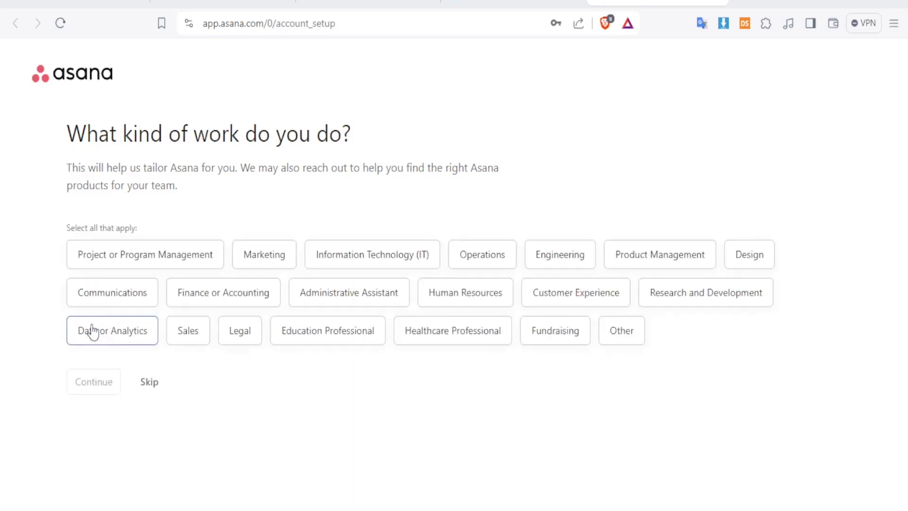
left_click(148, 384)
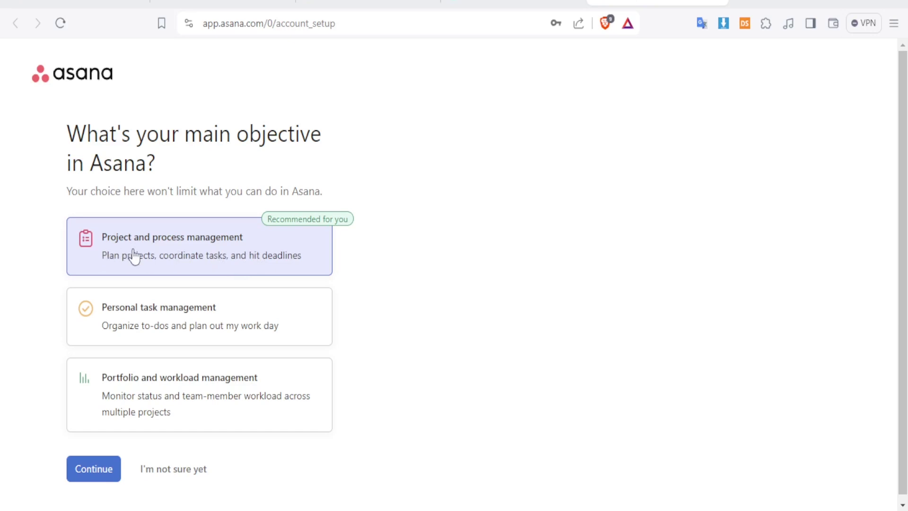
Step: Set the main objective to Project and process management and continue the first project's setup without AI
left_click(190, 256)
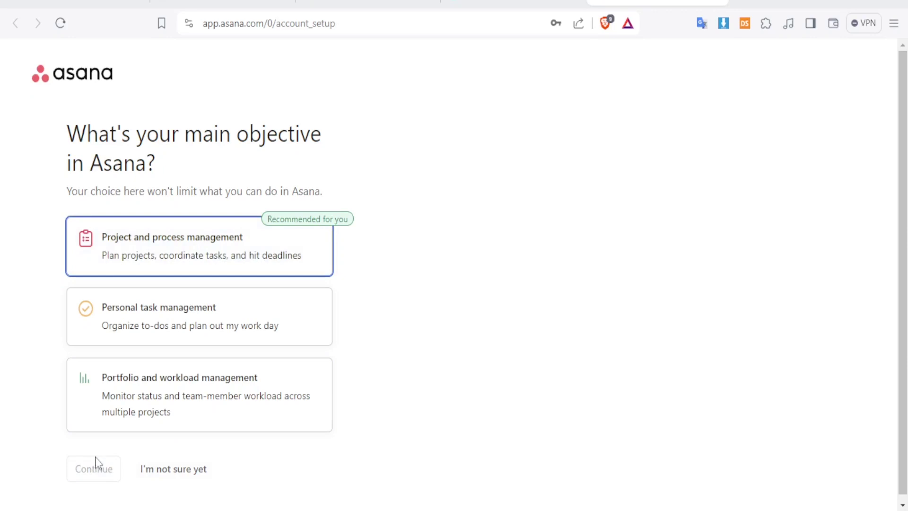
left_click(202, 272)
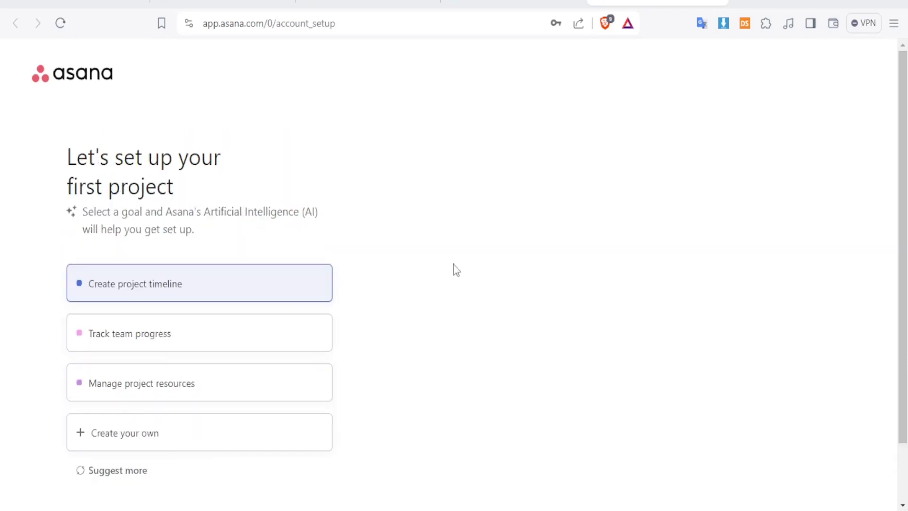
scroll(441, 290, "down", 2)
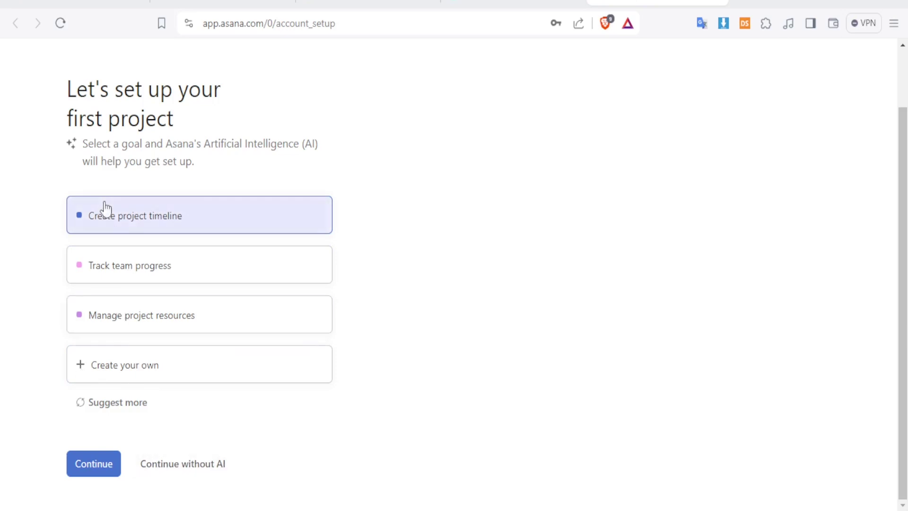
left_click(169, 468)
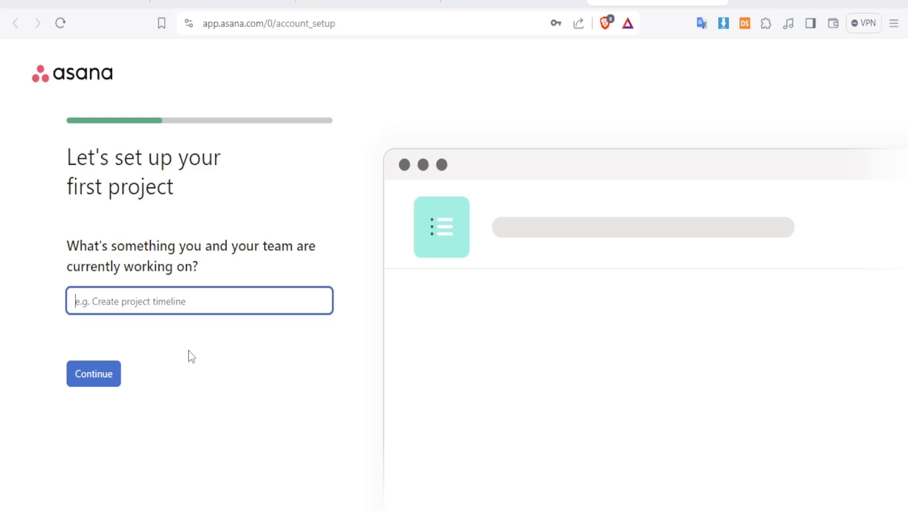
Step: Name the first project "Seminar Video" and continue to its task list
type("Video")
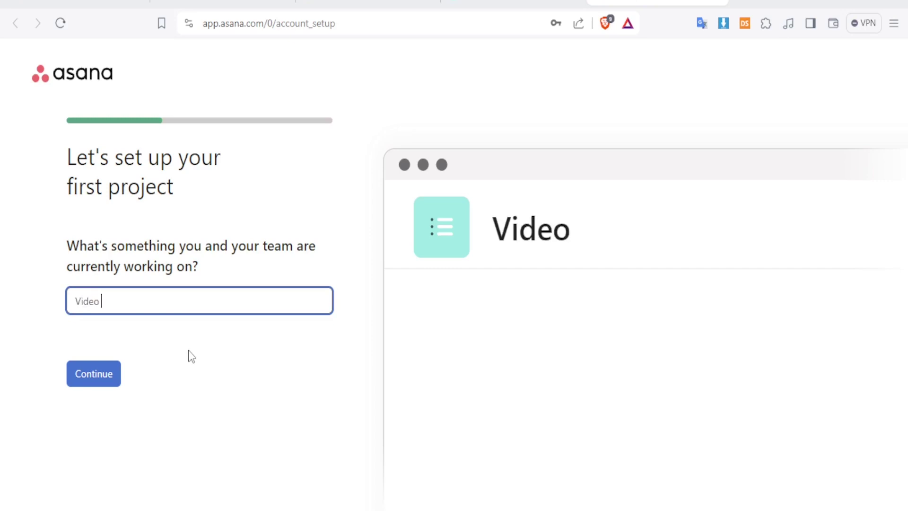
type("Se")
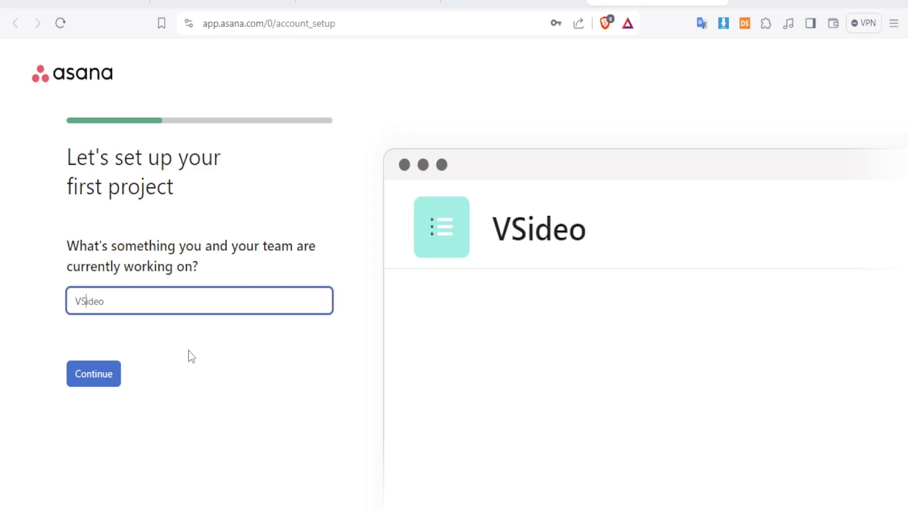
key("BackSpace")
key("BackSpace")
key("BackSpace")
type("Seminar V")
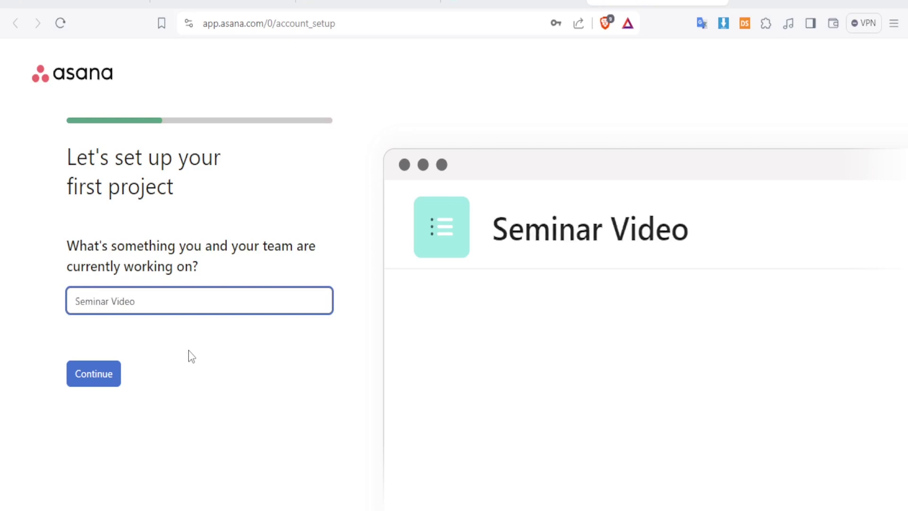
left_click(92, 378)
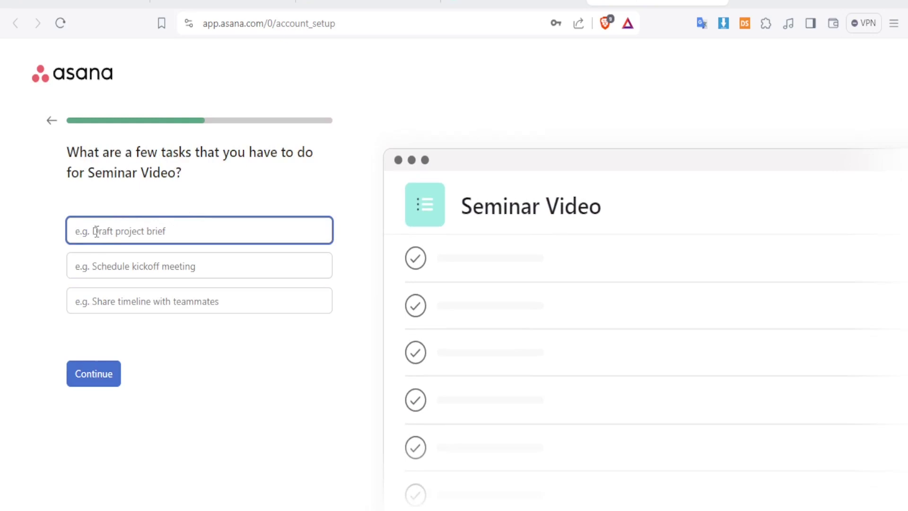
Step: Add the tasks Watch, Color Correct and Edit, and keep the sections To do, Doing and Done
type("Watch")
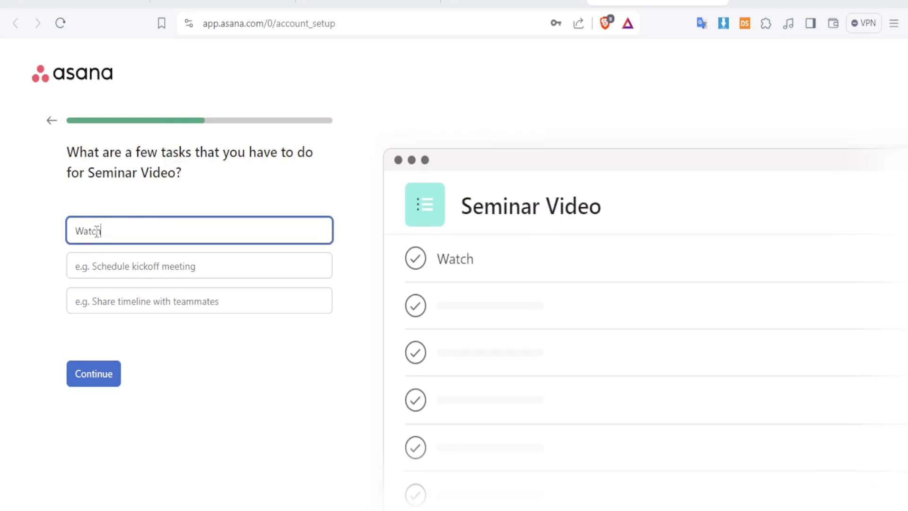
left_click(93, 261)
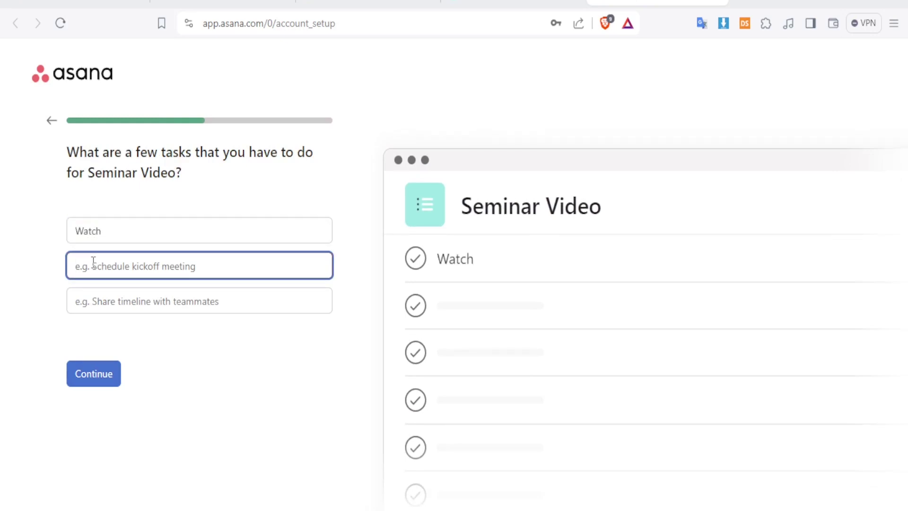
type("Color Correct")
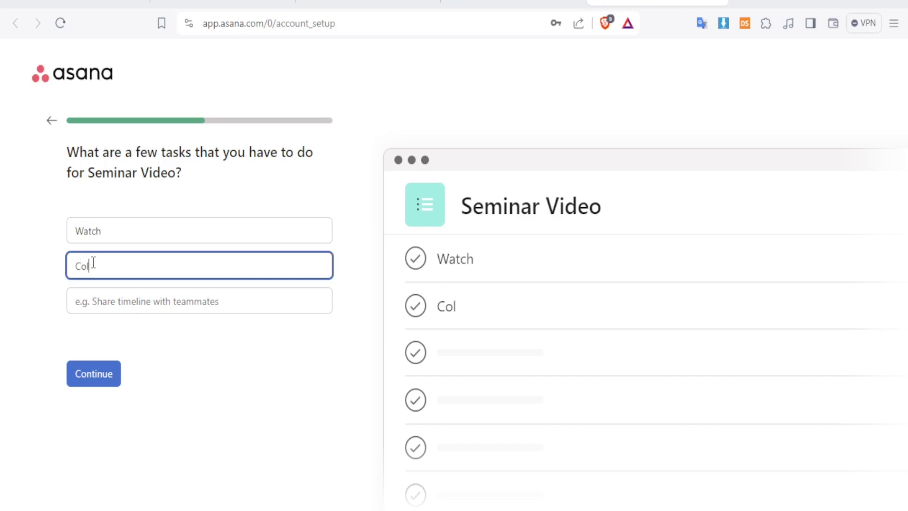
left_click(98, 301)
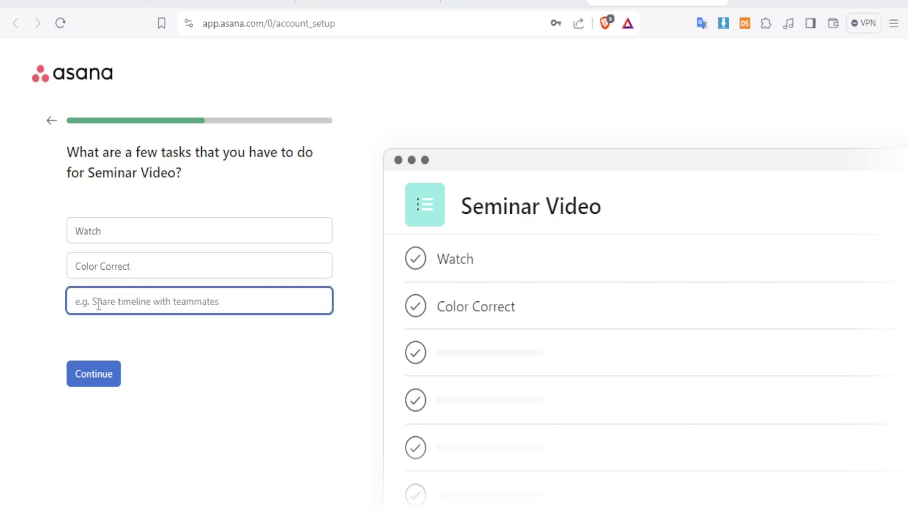
type("Edit")
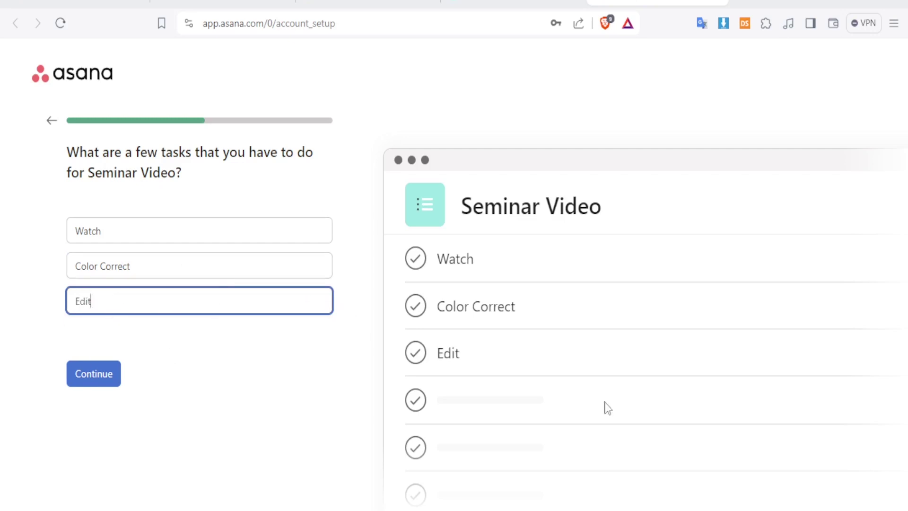
mouse_move(616, 413)
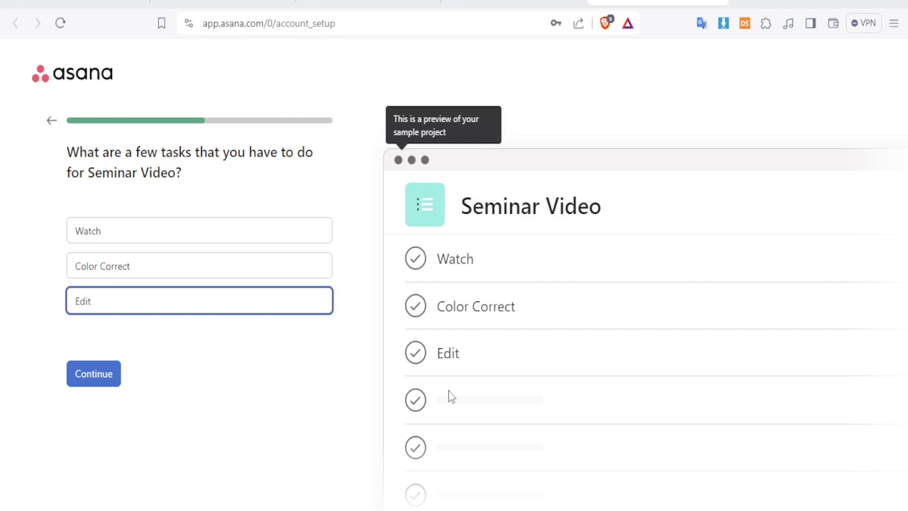
left_click(431, 416)
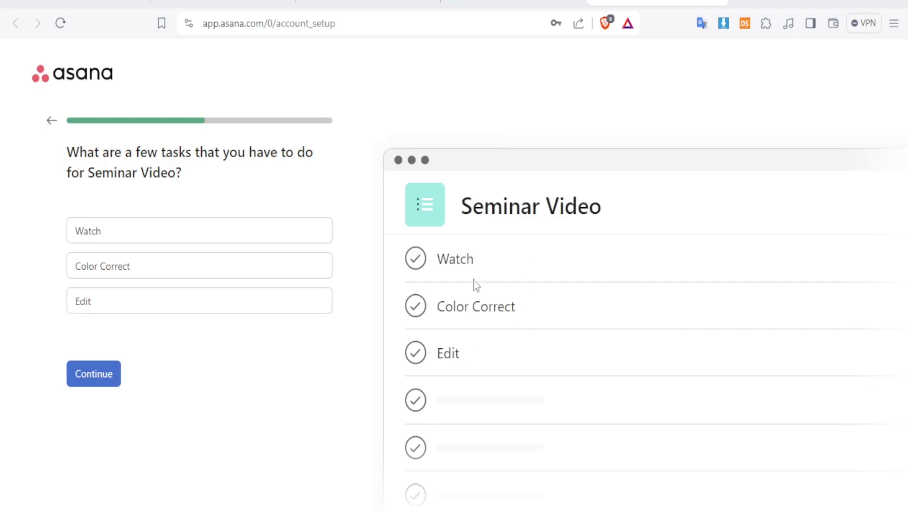
left_click(107, 378)
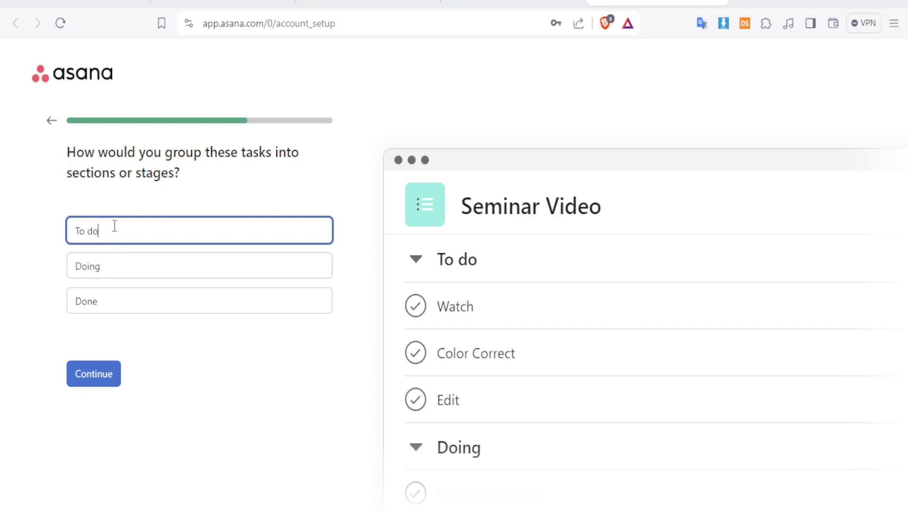
type("To do")
left_click(114, 371)
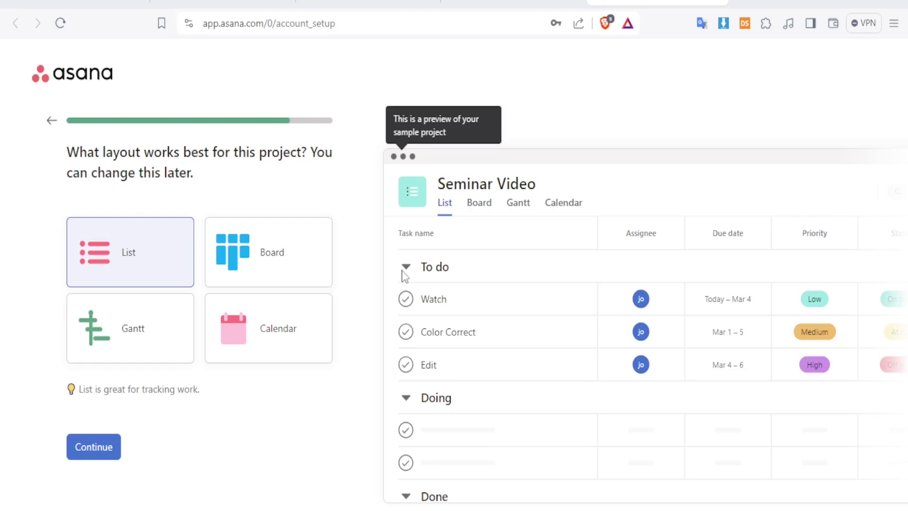
Step: Preview the Seminar Video project in the Board, Gantt and Calendar layouts
left_click(300, 263)
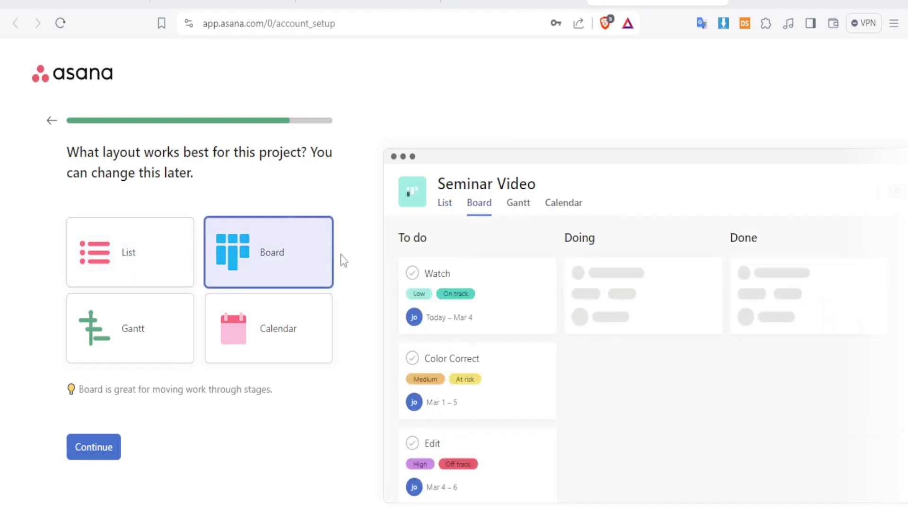
mouse_move(416, 255)
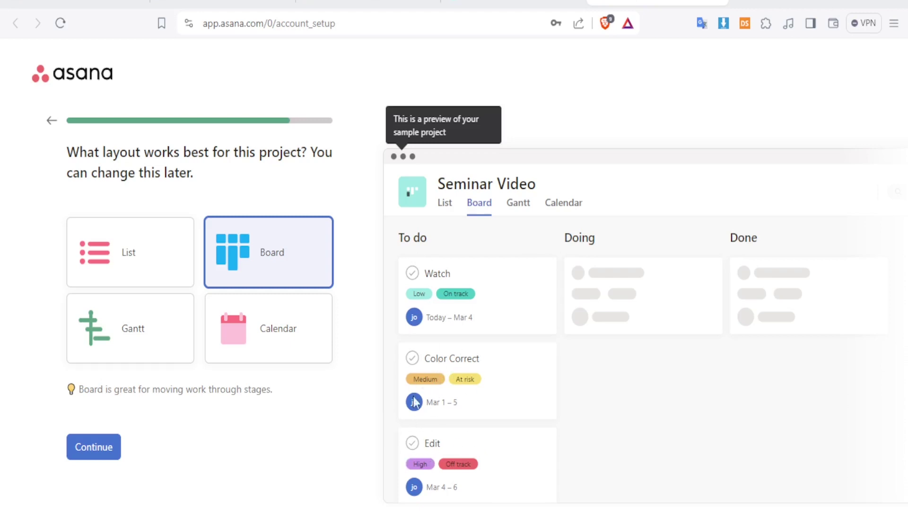
left_click(167, 337)
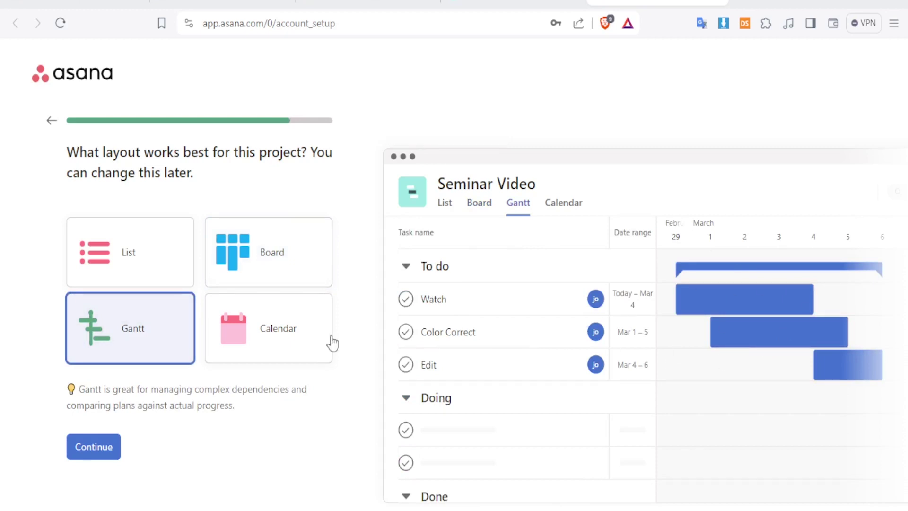
left_click(267, 335)
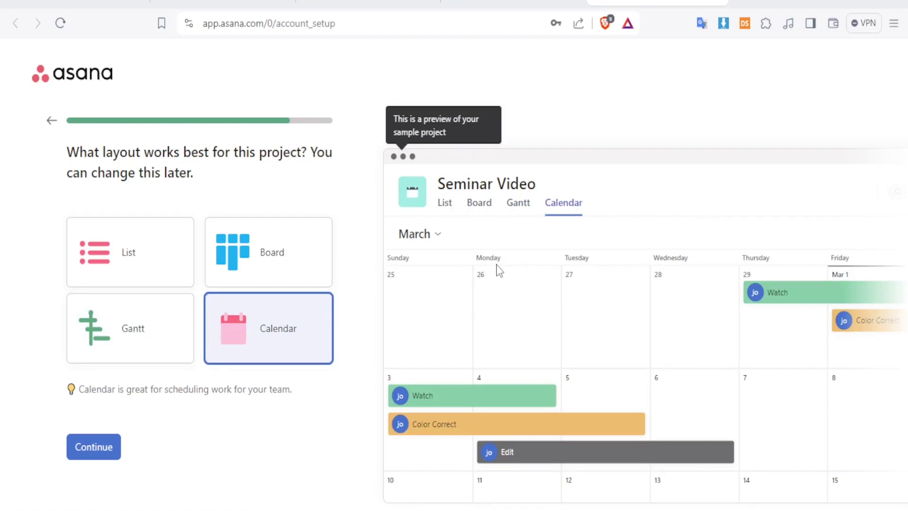
Step: Choose the List layout, finish setup without inviting teammates or getting the apps, and start the free trial
left_click(172, 262)
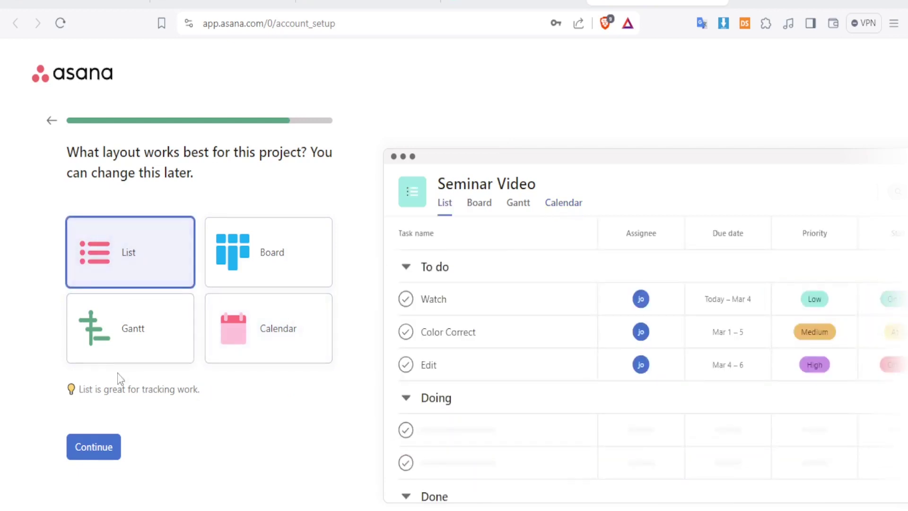
left_click(93, 454)
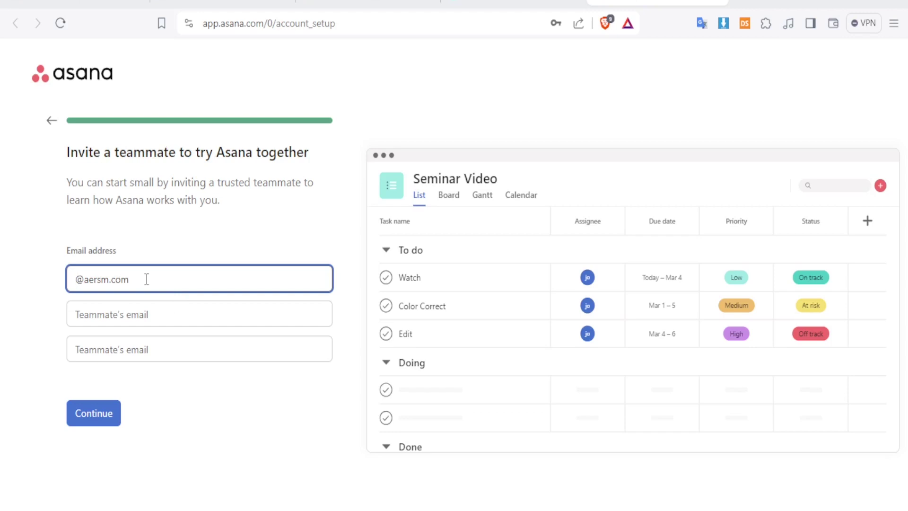
left_click(94, 413)
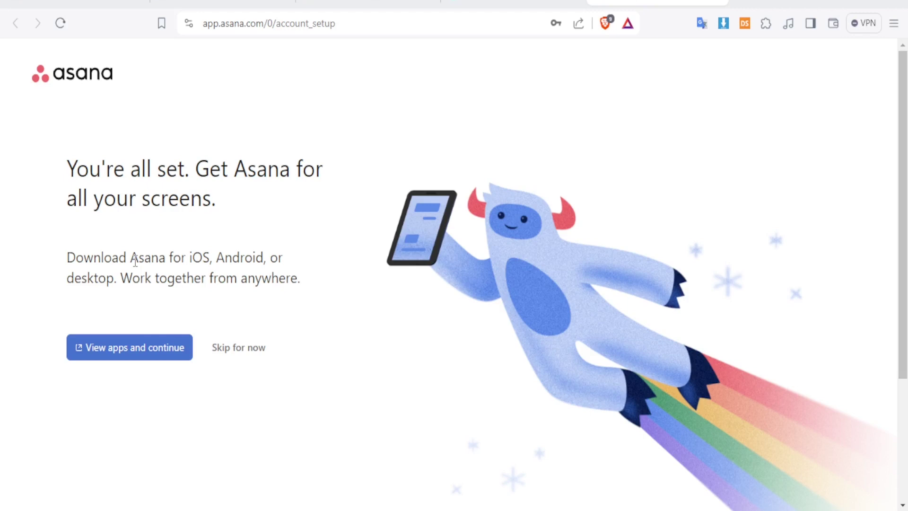
left_click(239, 353)
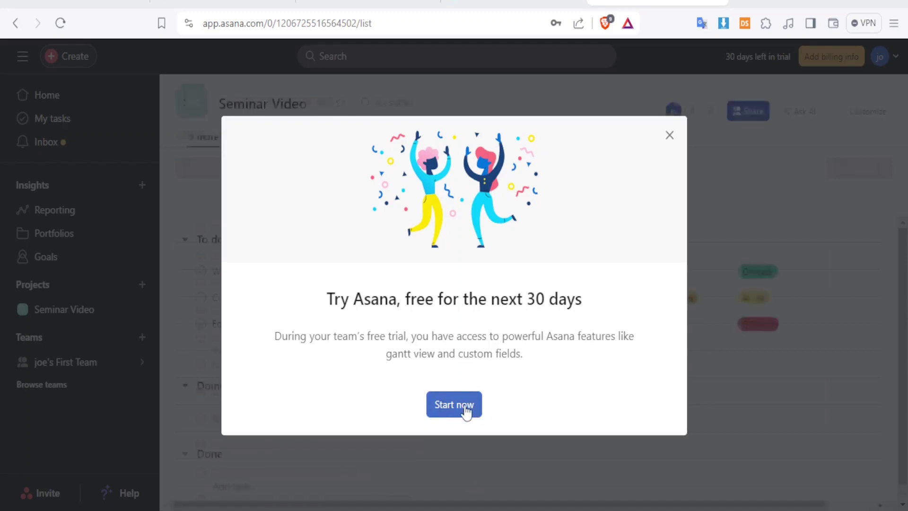
left_click(471, 410)
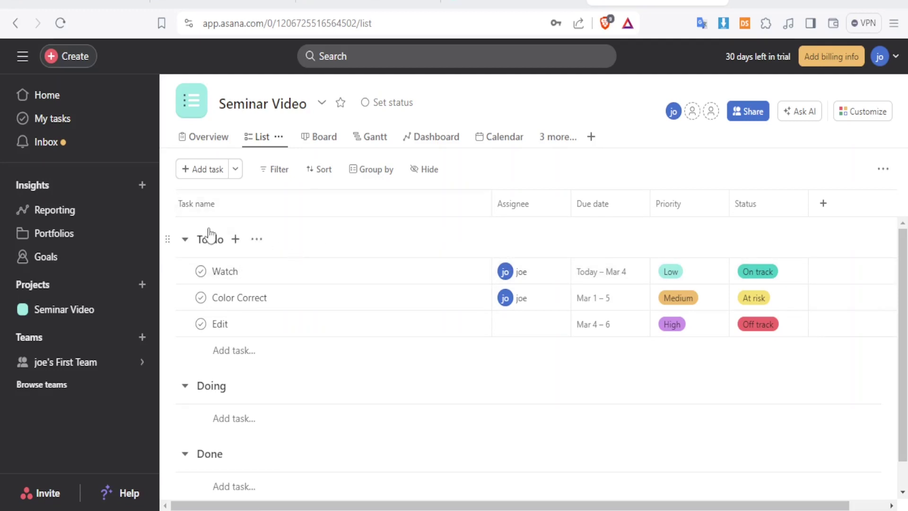
Step: Add a task named "Review" at the start of the To do section
left_click(186, 169)
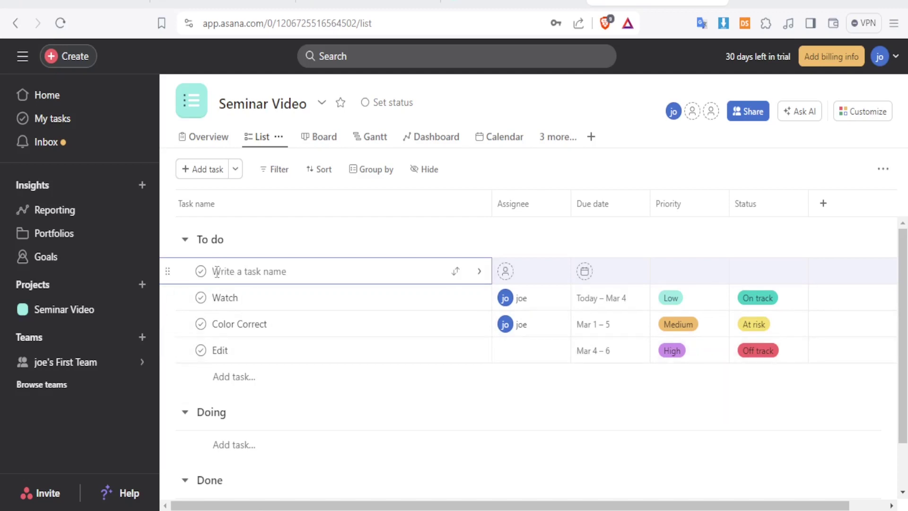
type("Review")
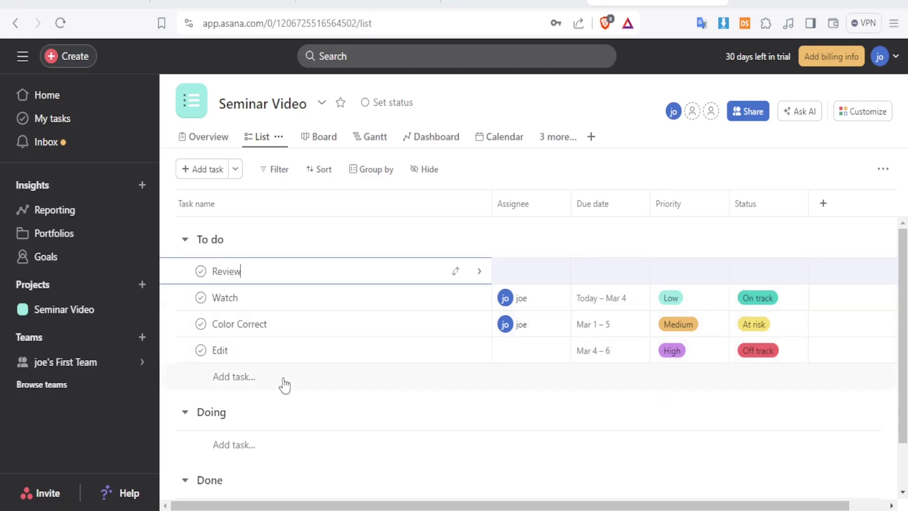
left_click(527, 247)
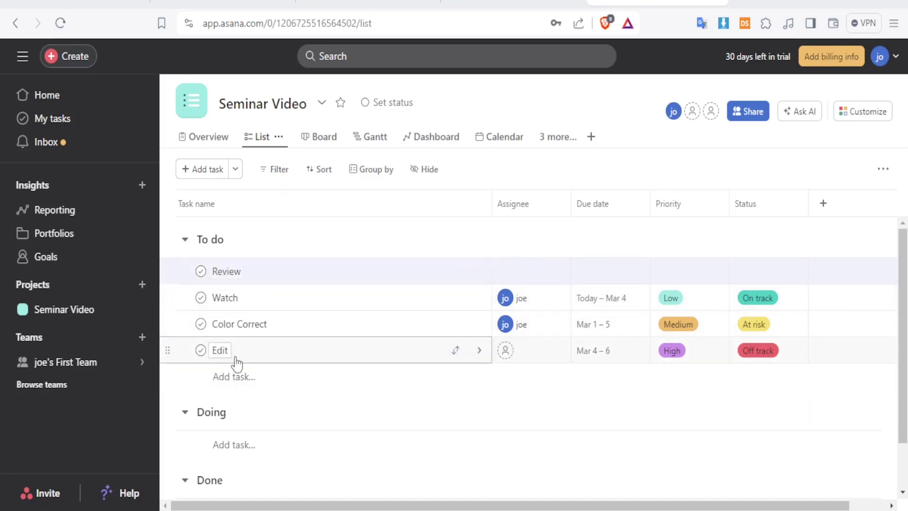
Step: Add a new section named "Payment" after the Done section
scroll(231, 423, "down", 1)
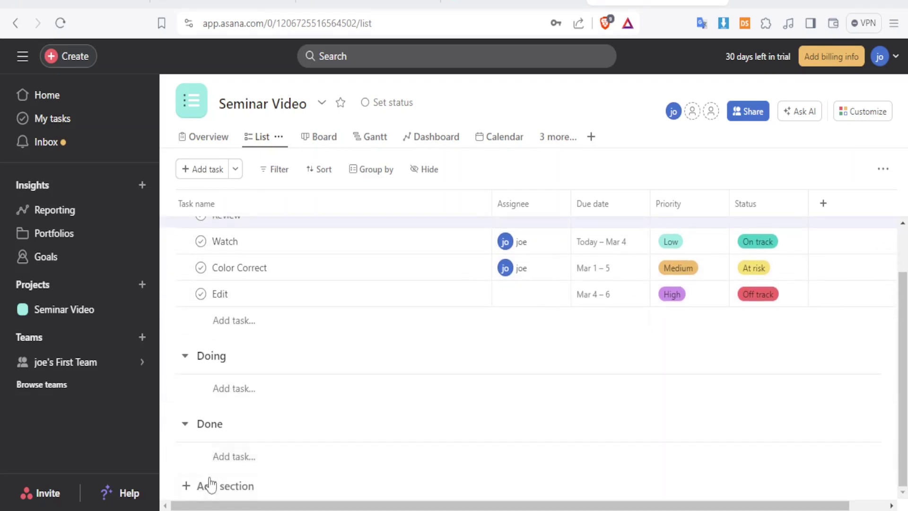
left_click(191, 489)
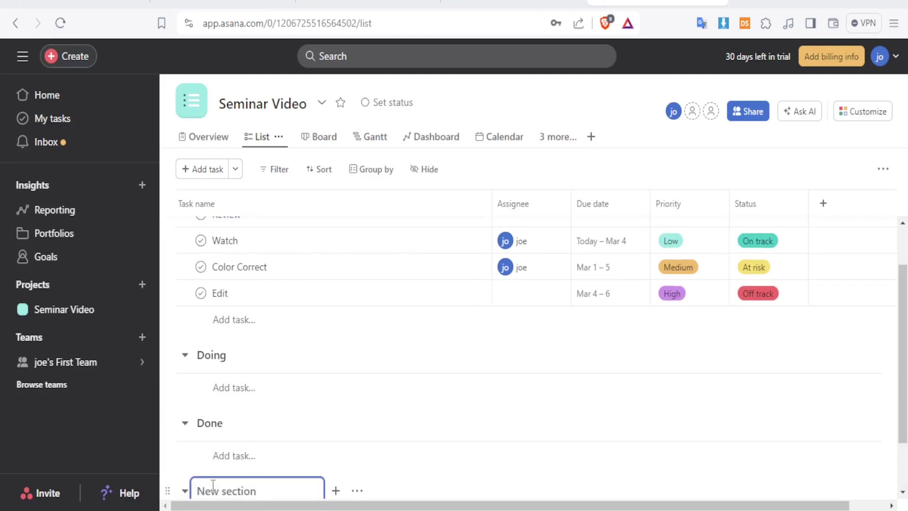
type("Payment")
key("Return")
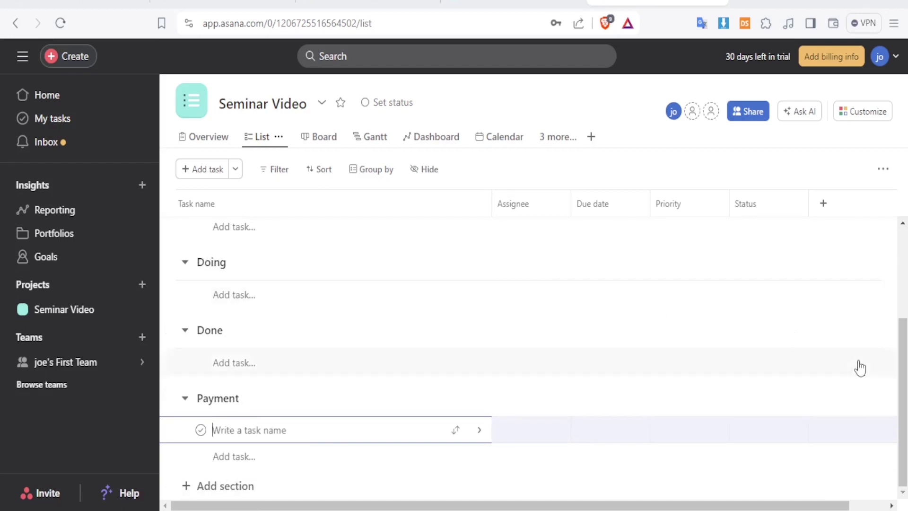
left_click_drag(904, 363, 905, 249)
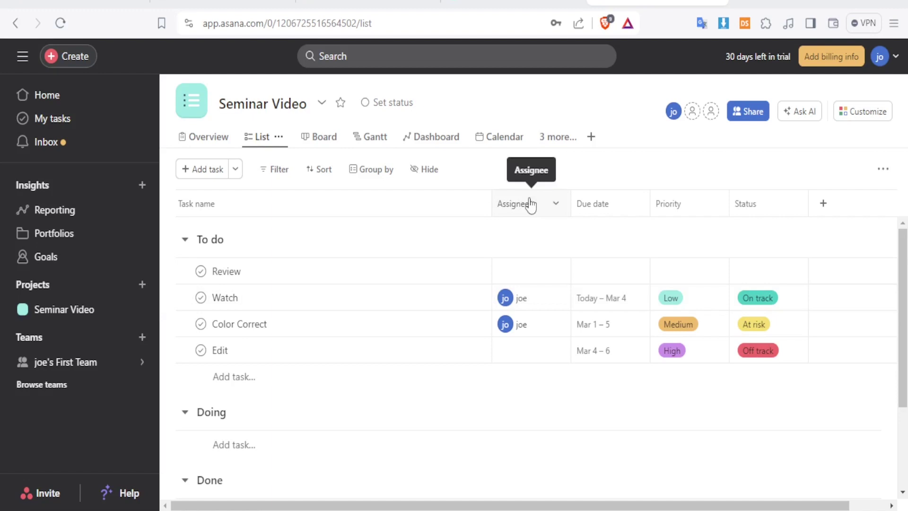
left_click(556, 204)
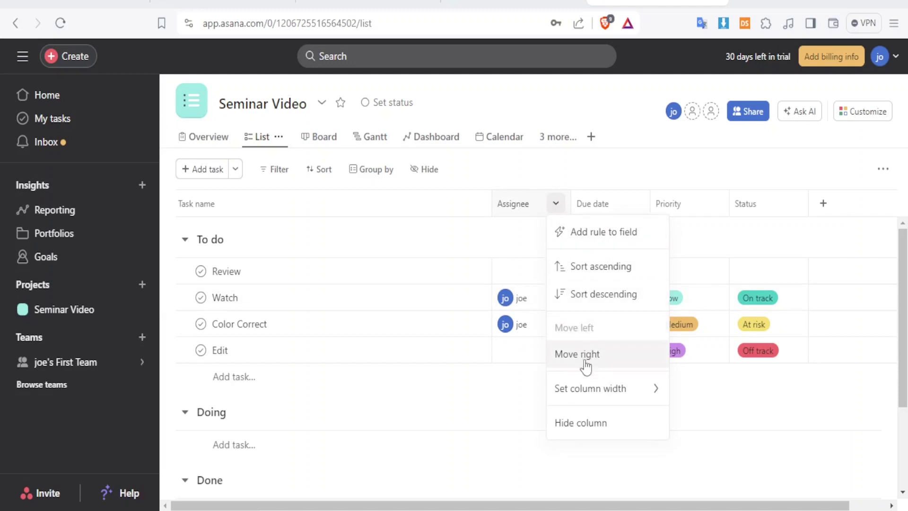
Step: Open the Watch task's details and set its status to At risk
left_click(348, 299)
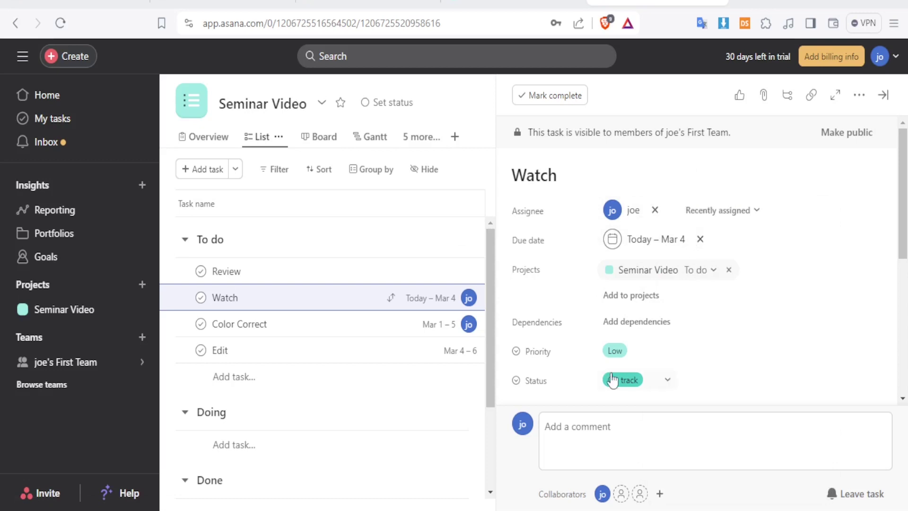
left_click(667, 382)
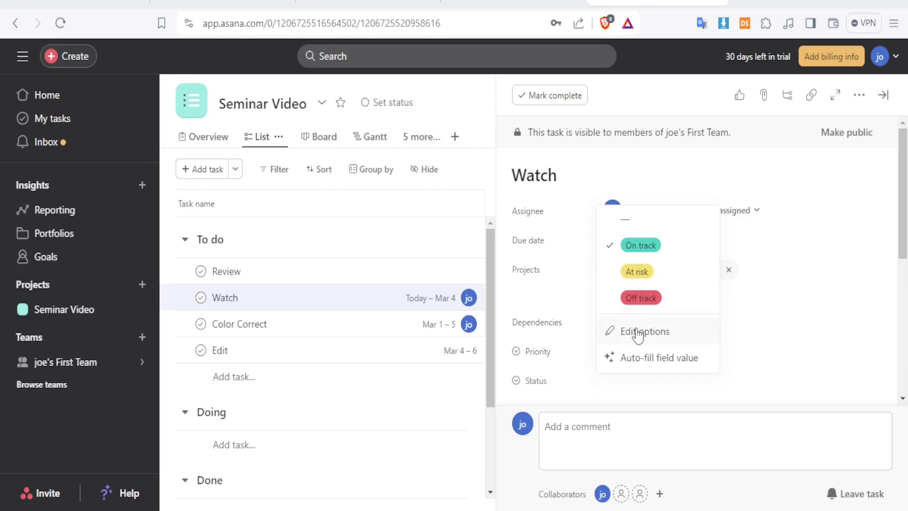
left_click(637, 272)
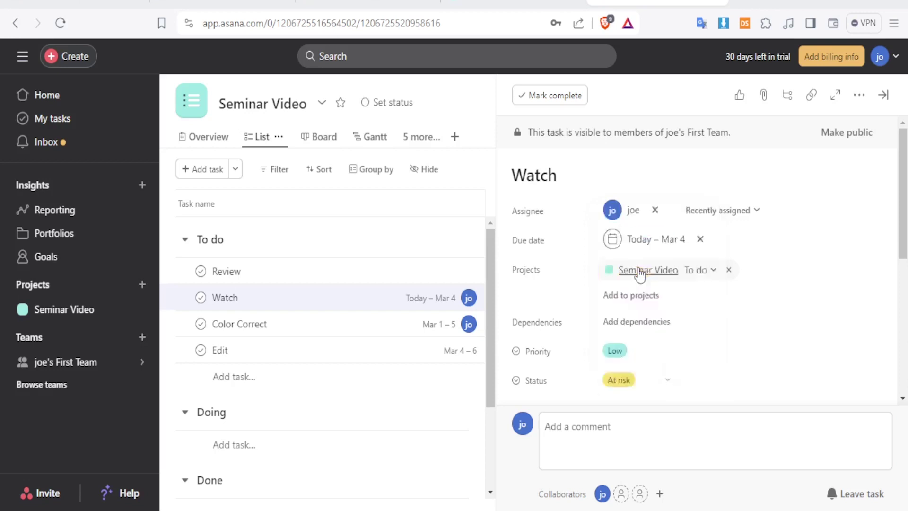
Step: Post the comment "work faster on this" on the Watch task, view it from the list, and close the task details
left_click(568, 430)
type("wor")
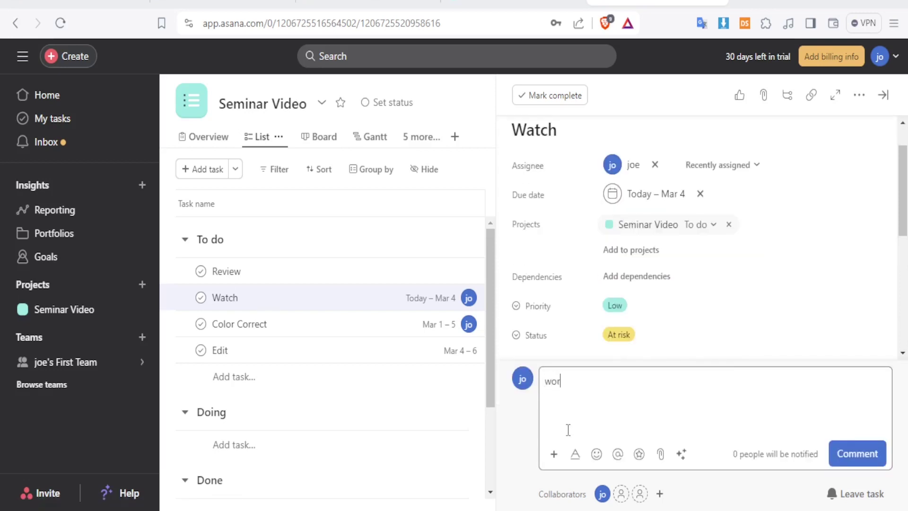
type("k faster on this")
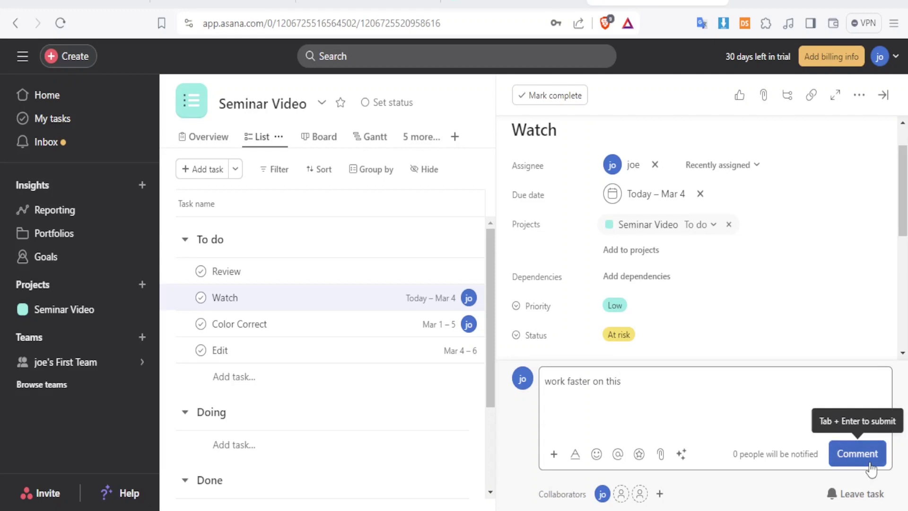
left_click(872, 469)
left_click(474, 161)
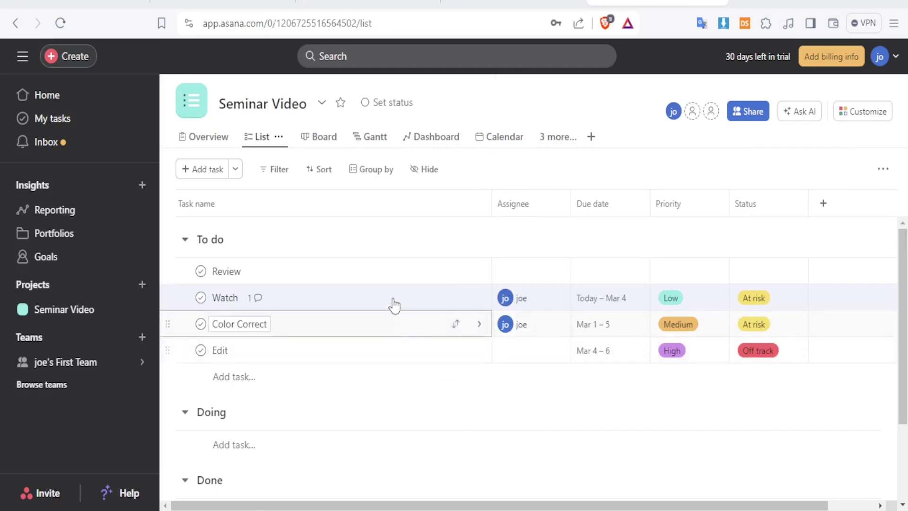
left_click(258, 298)
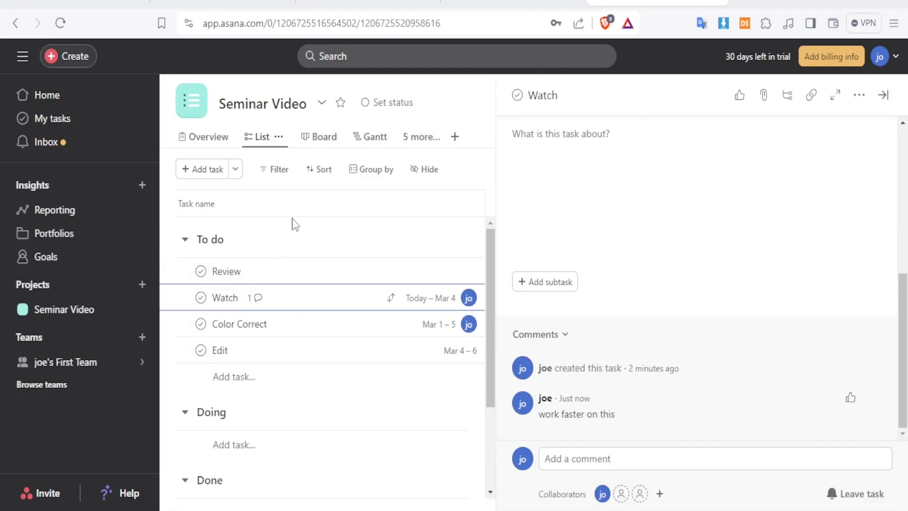
key("Escape")
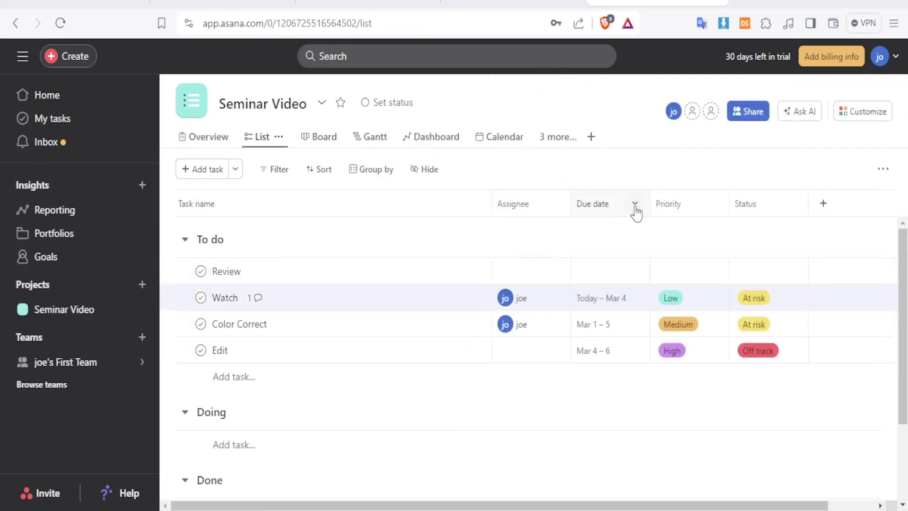
Step: Set the Watch task's dates to March 4–7, 2024, and edit the start date so the due date becomes Jan 4, 2025
left_click(615, 298)
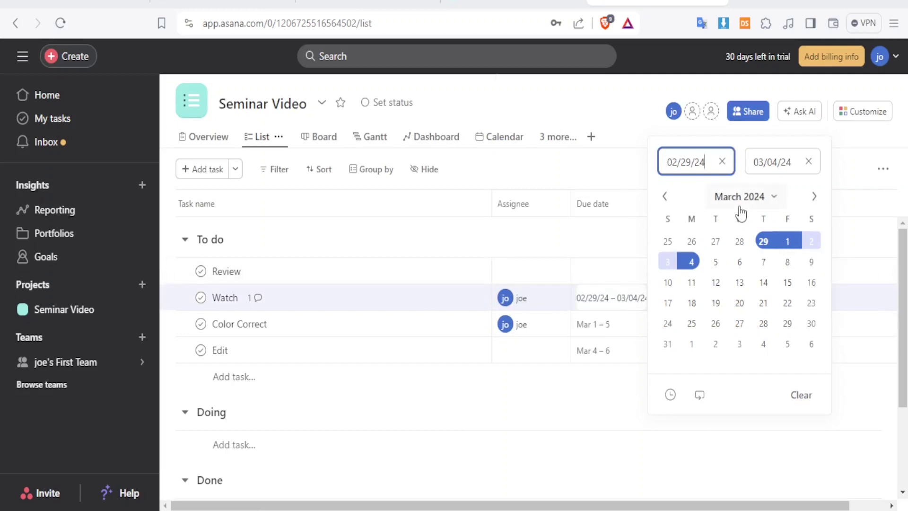
left_click(716, 262)
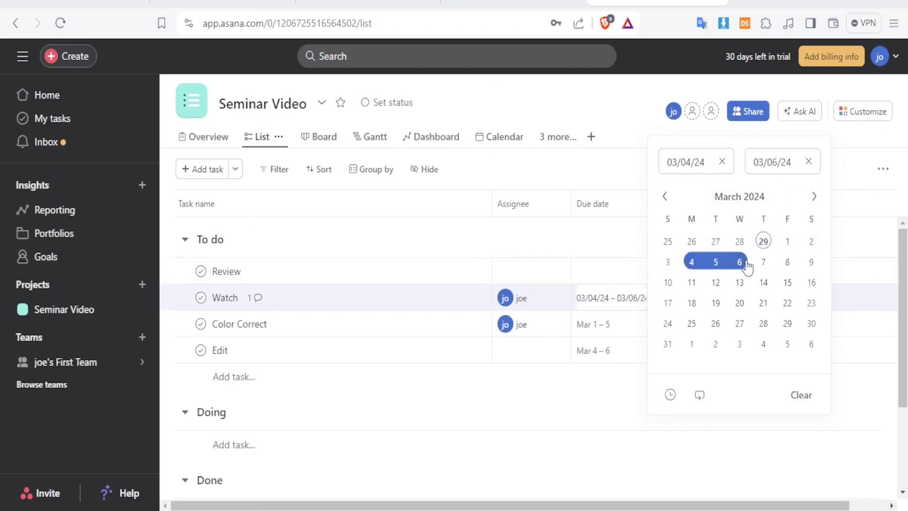
left_click(761, 263)
left_click(709, 160)
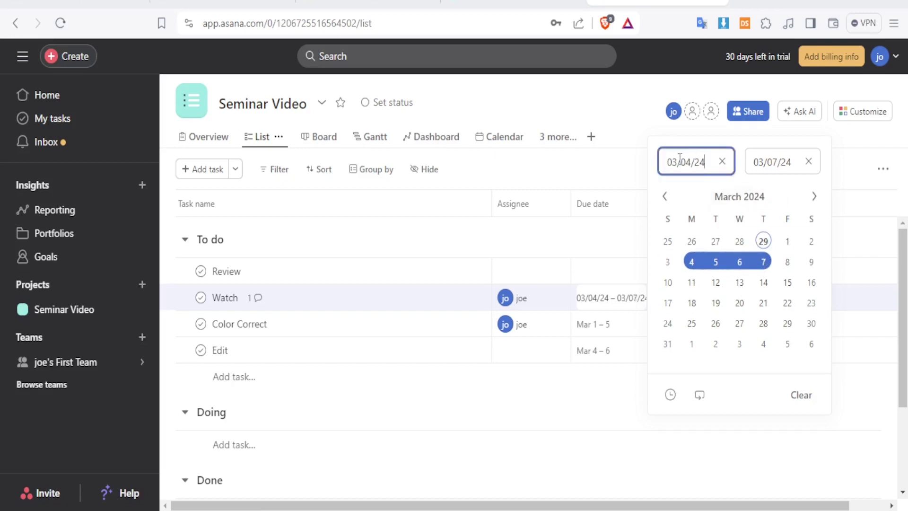
key("BackSpace")
left_click(232, 237)
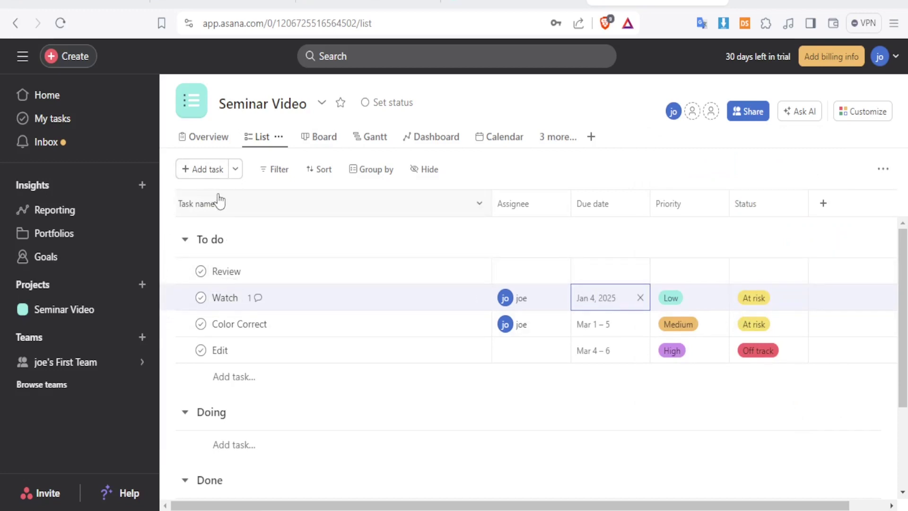
Step: Rename the project "Paris Seminar Video" and change its icon to the two-people icon, keeping the current color
left_click(298, 104)
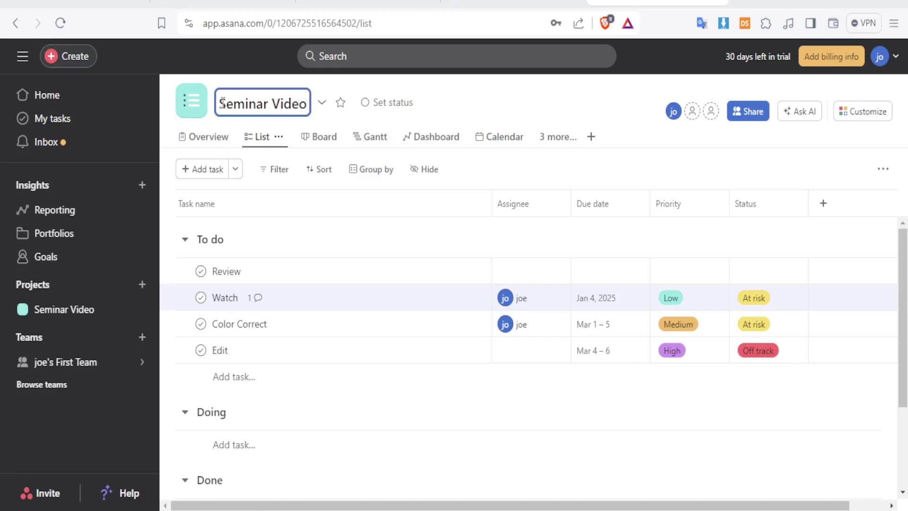
type("Paris")
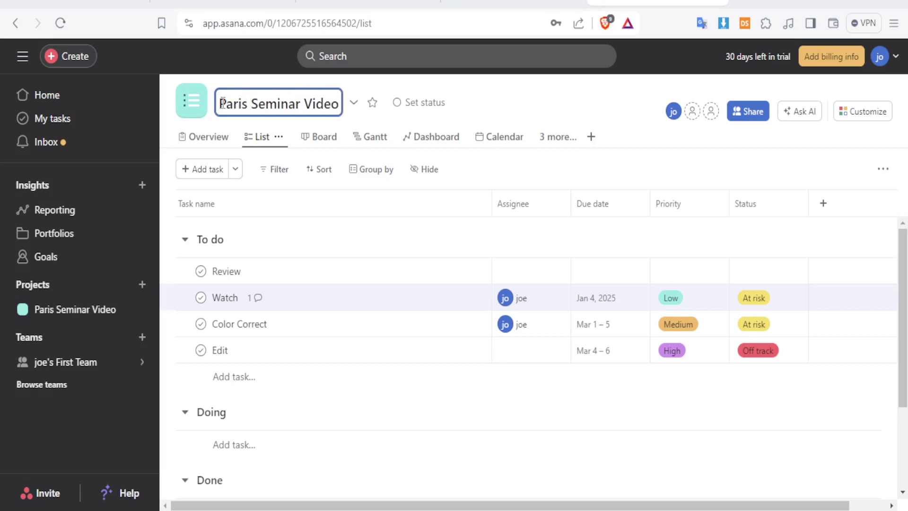
left_click(355, 105)
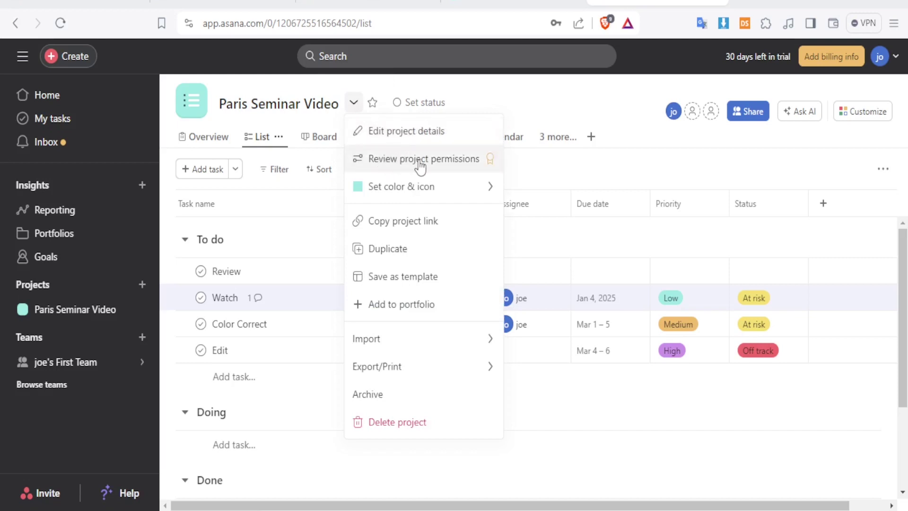
mouse_move(375, 192)
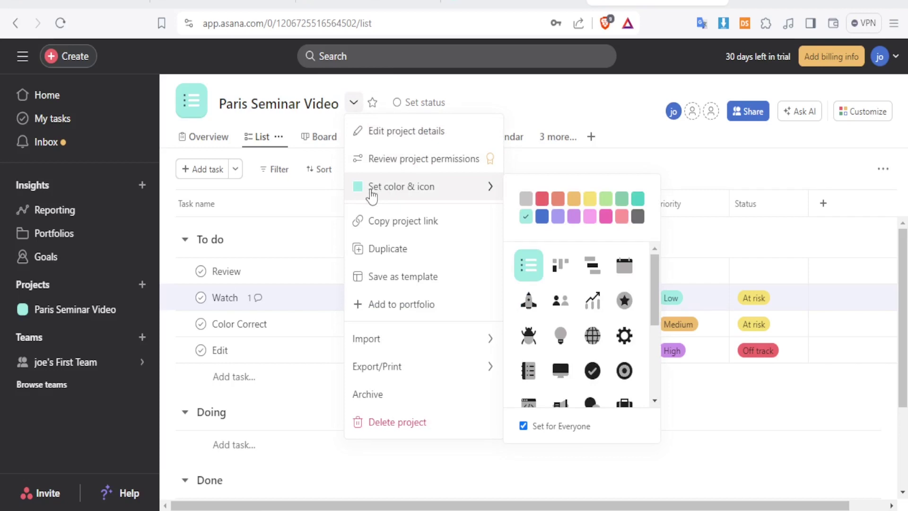
scroll(646, 244, "down", 4)
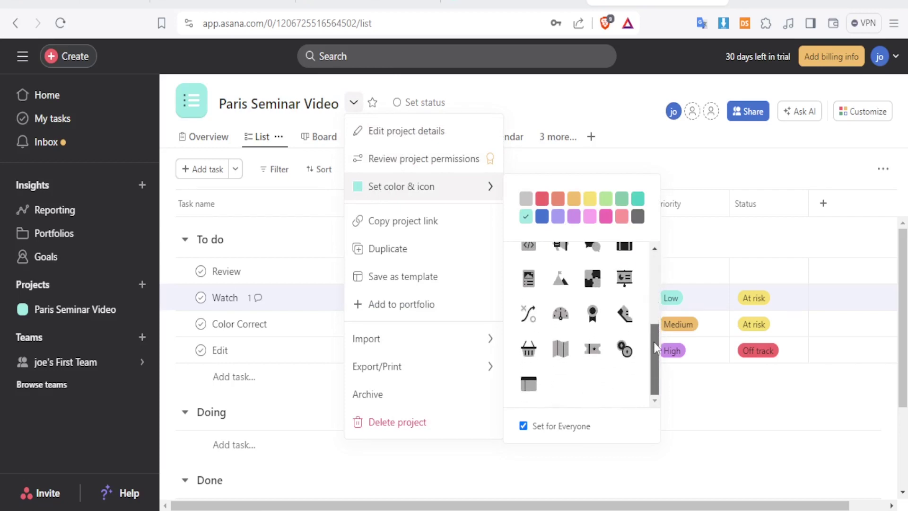
left_click_drag(653, 341, 648, 258)
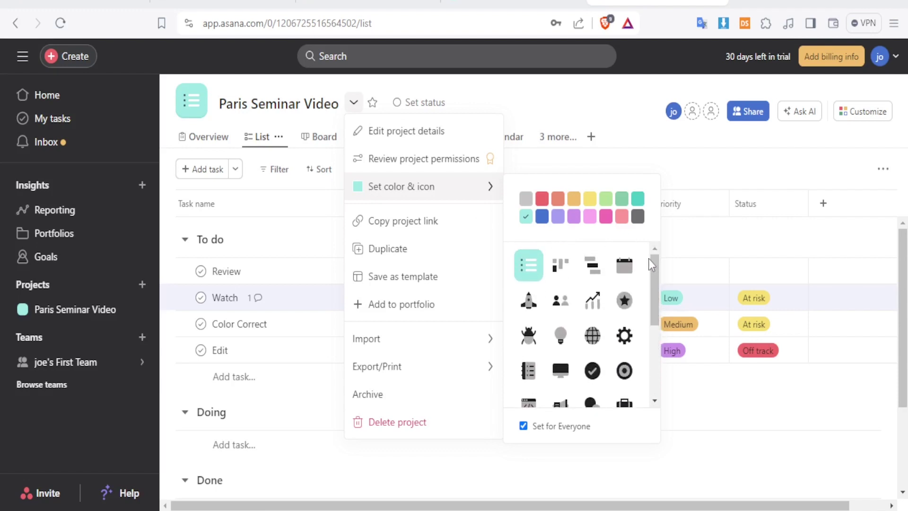
left_click(560, 301)
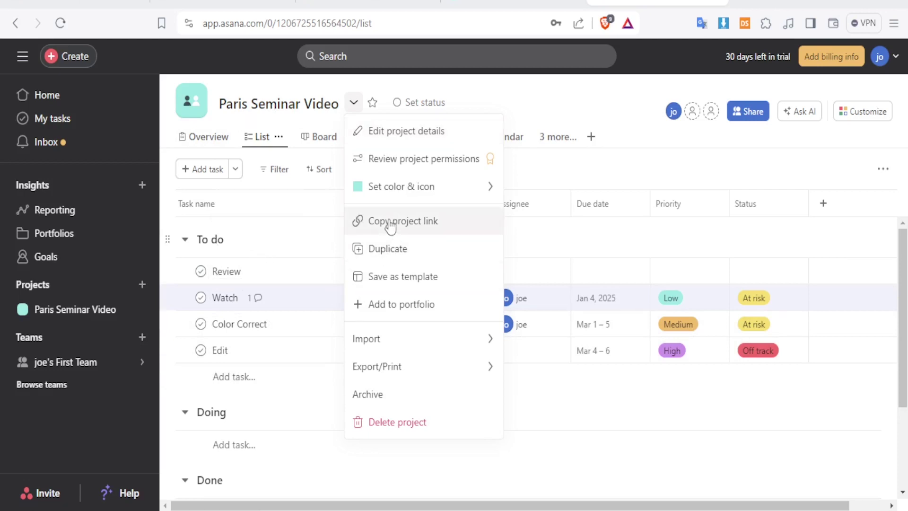
Step: Start duplicating the Paris Seminar Video project and name the copy "UK Seminar Video"
left_click(386, 251)
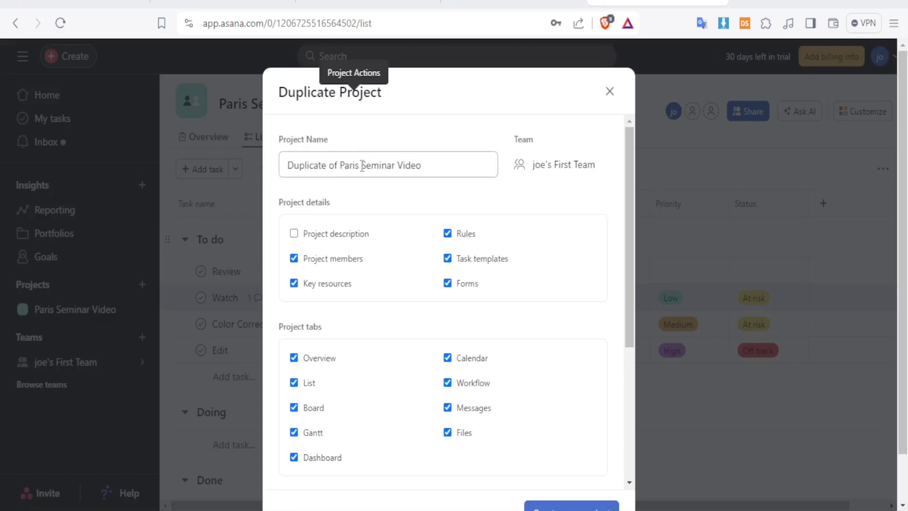
triple_click(324, 161)
left_click_drag(324, 161, 265, 160)
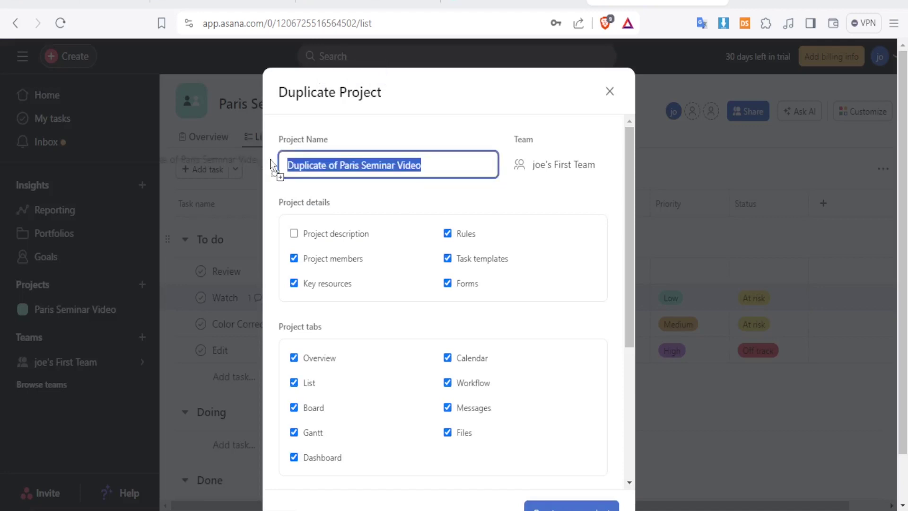
left_click_drag(364, 171, 290, 170)
key("BackSpace")
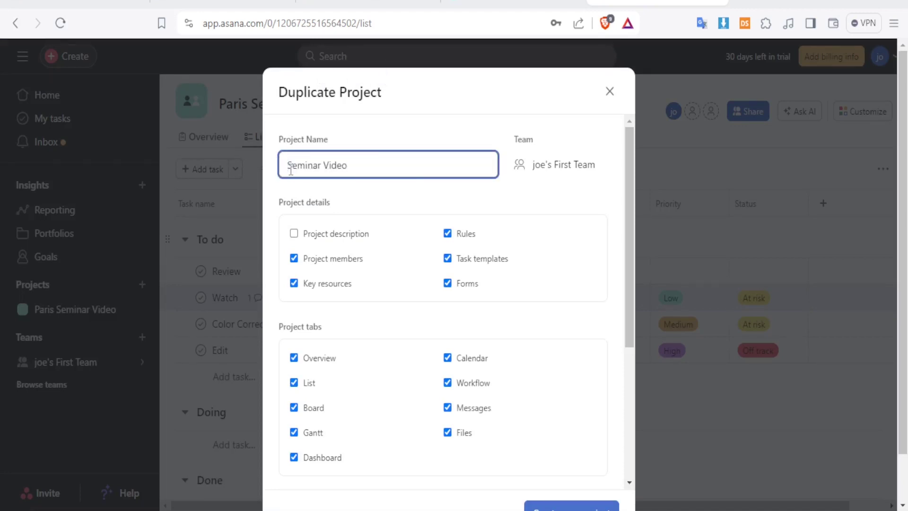
type("UK")
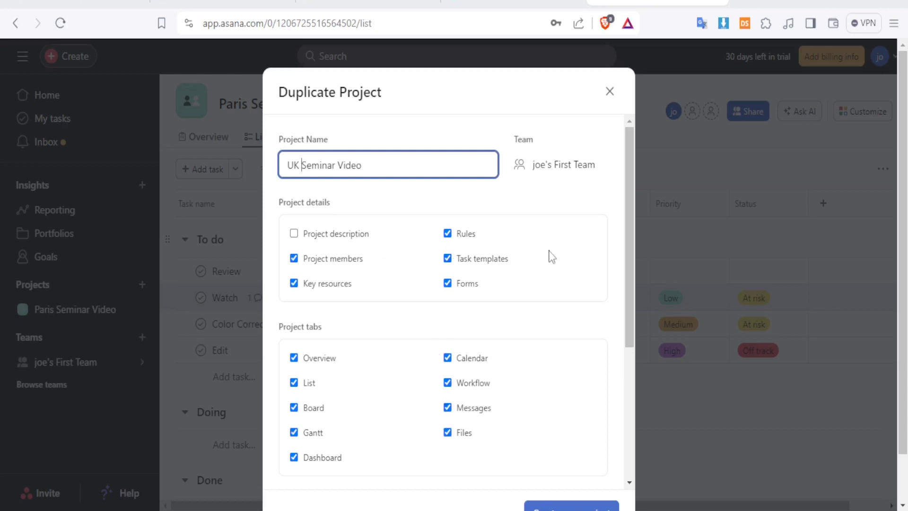
Step: Exclude the Messages and Files tabs from the copy, keep the other duplication options, and create the new project
left_click_drag(631, 256, 630, 291)
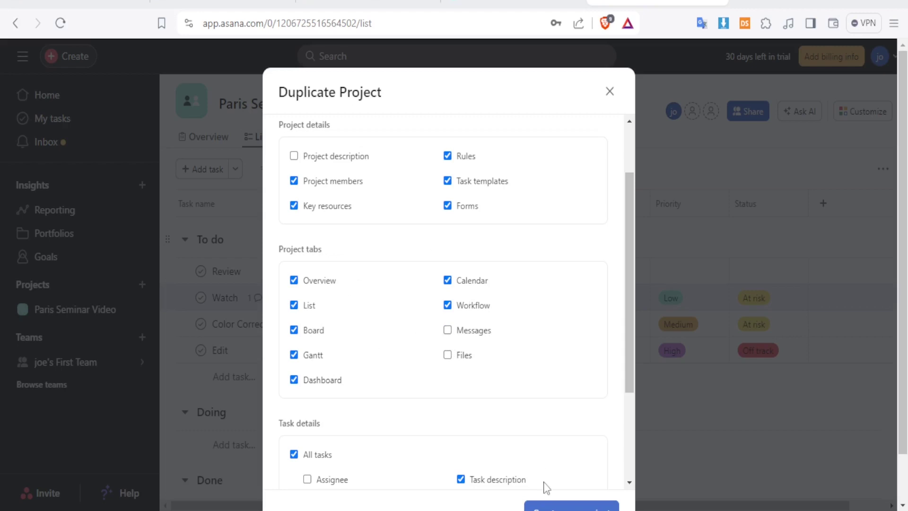
left_click_drag(628, 303, 628, 385)
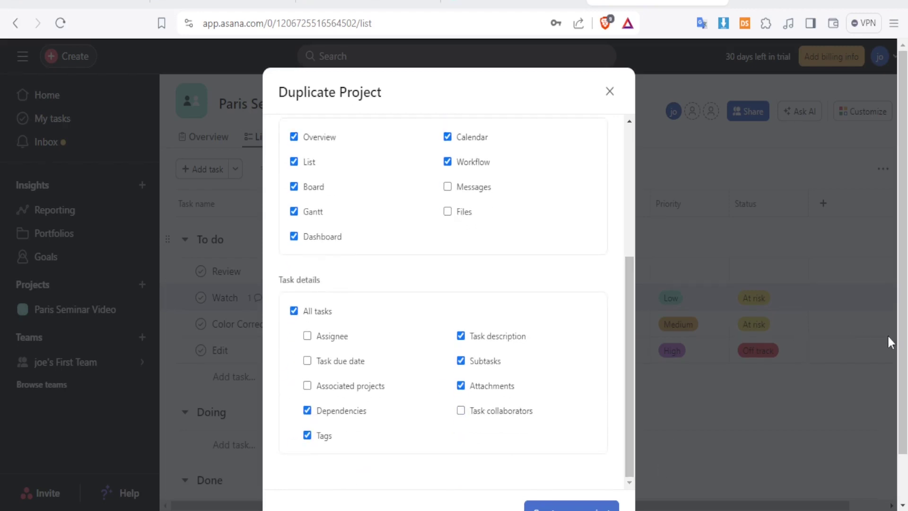
left_click(572, 506)
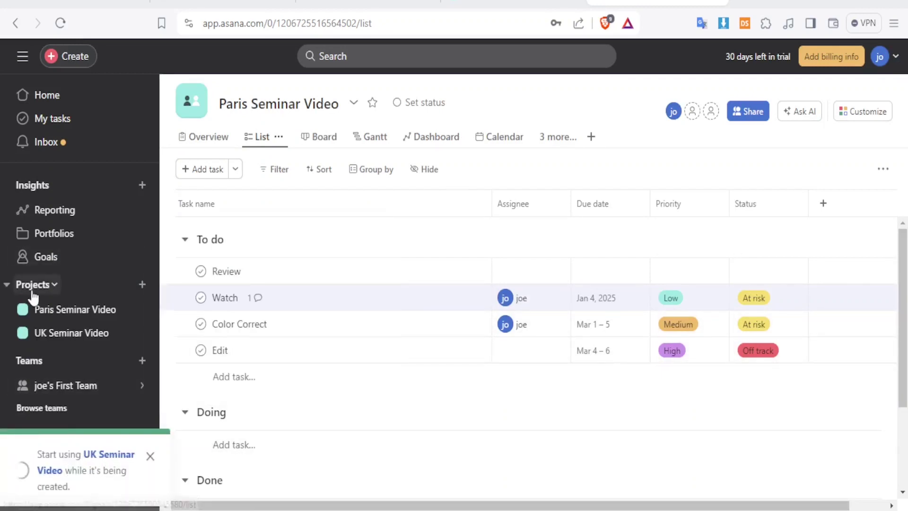
Step: Open the UK Seminar Video project, compare its task list with Paris Seminar Video, and return to the UK project
left_click(53, 337)
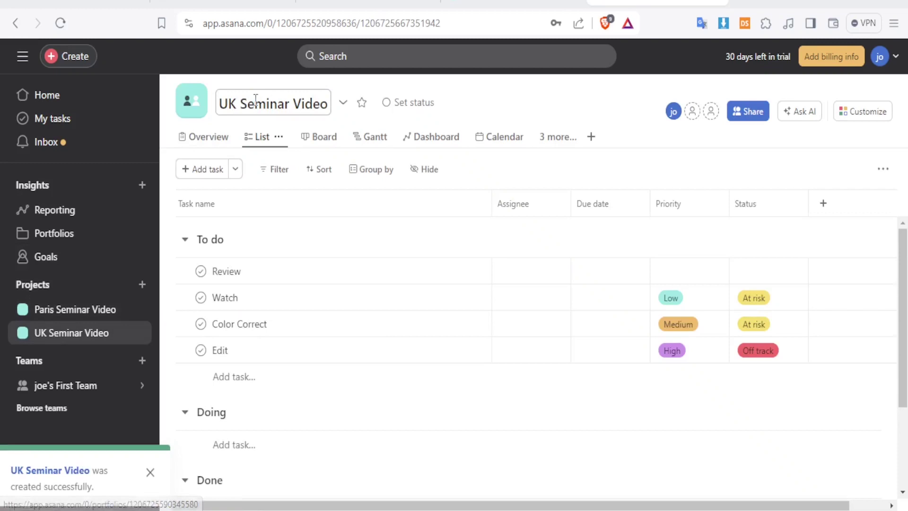
left_click(51, 312)
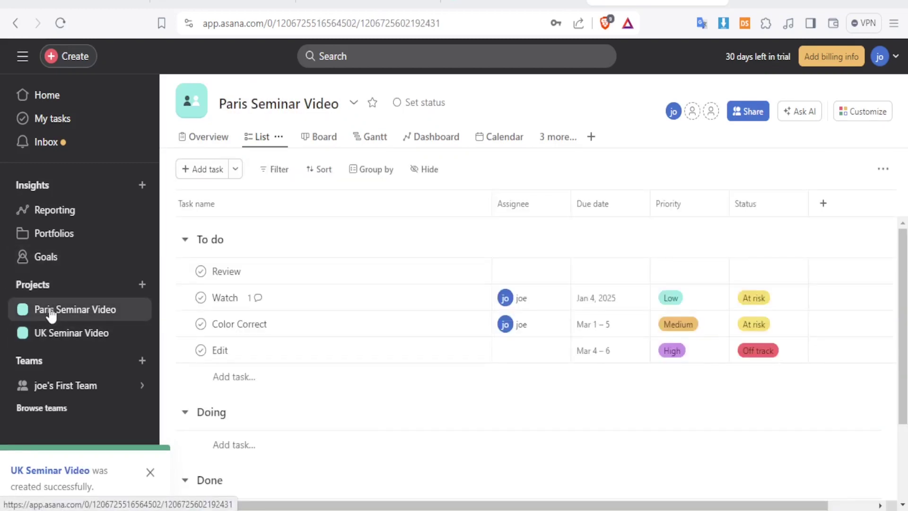
left_click(64, 341)
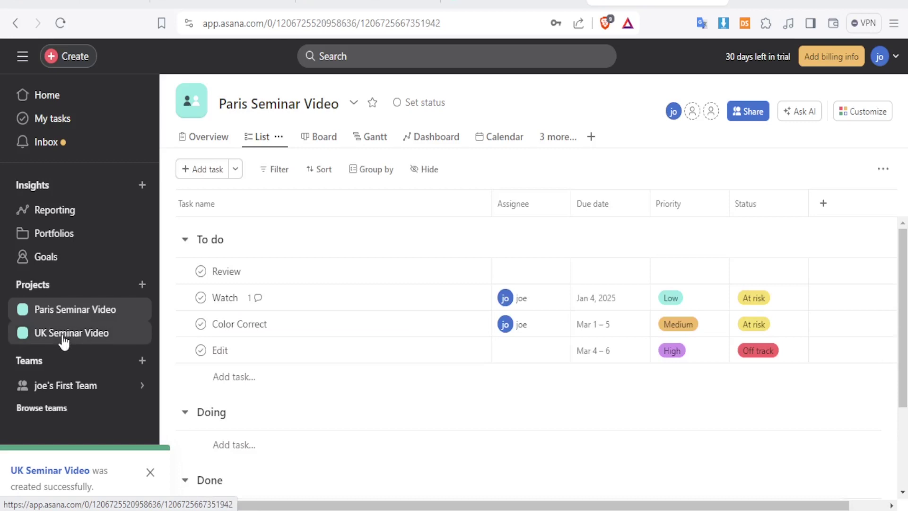
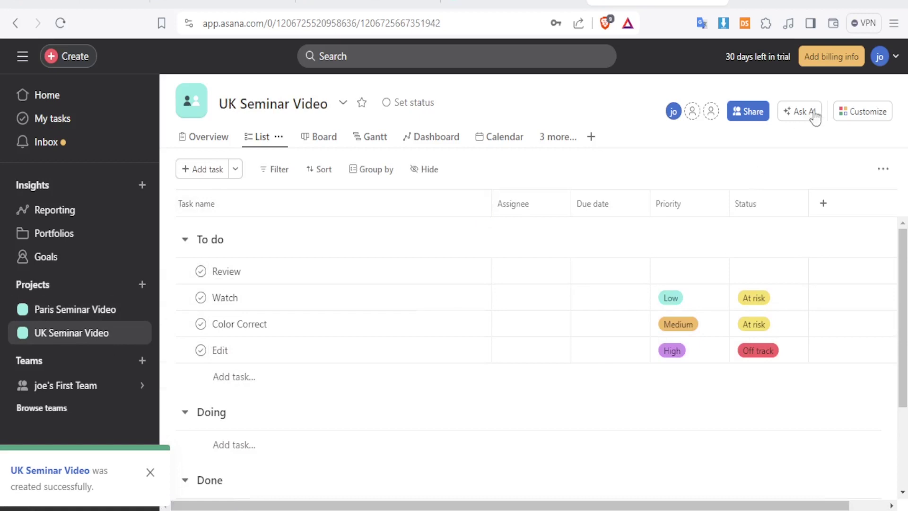
left_click(795, 114)
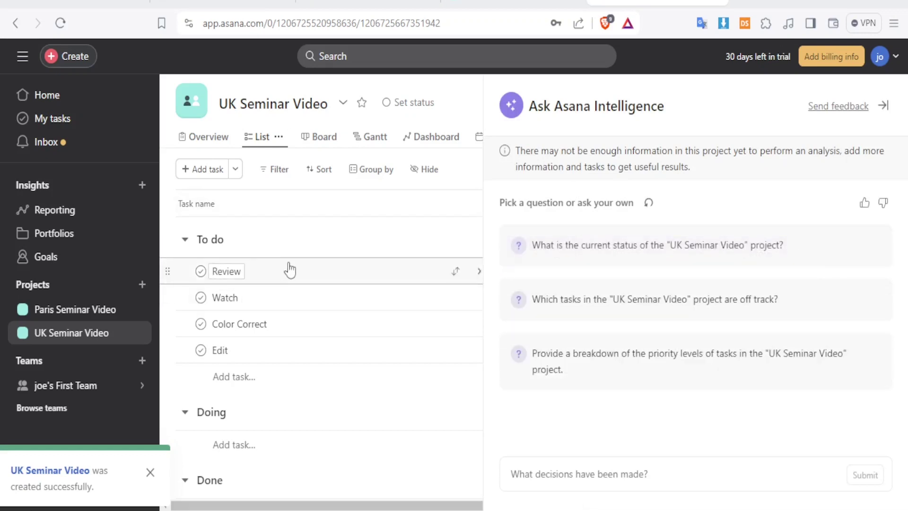
left_click(526, 471)
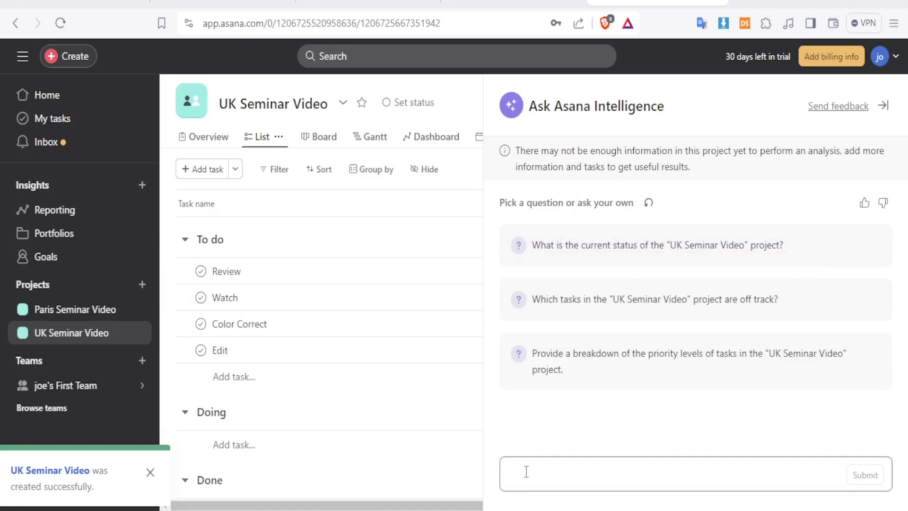
left_click(250, 297)
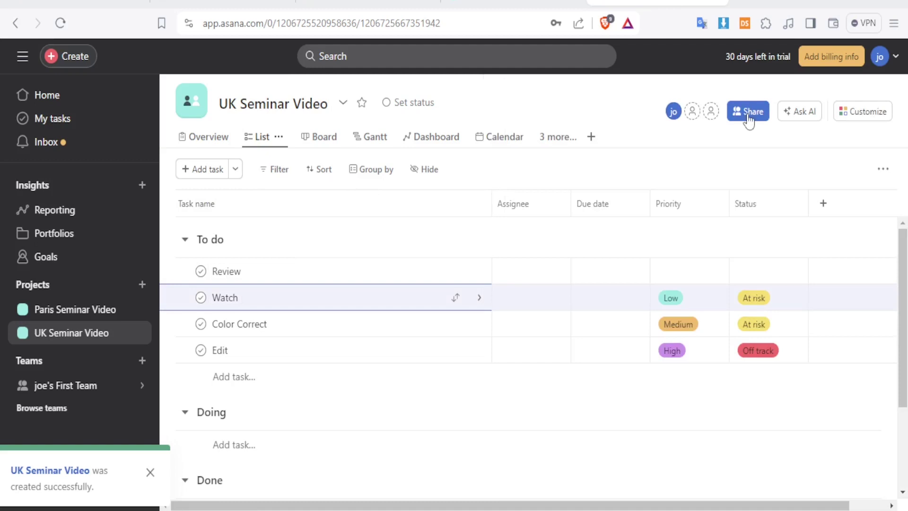
Step: Ask Asana Intelligence "what steps are at risk" about the UK Seminar Video project
left_click(805, 112)
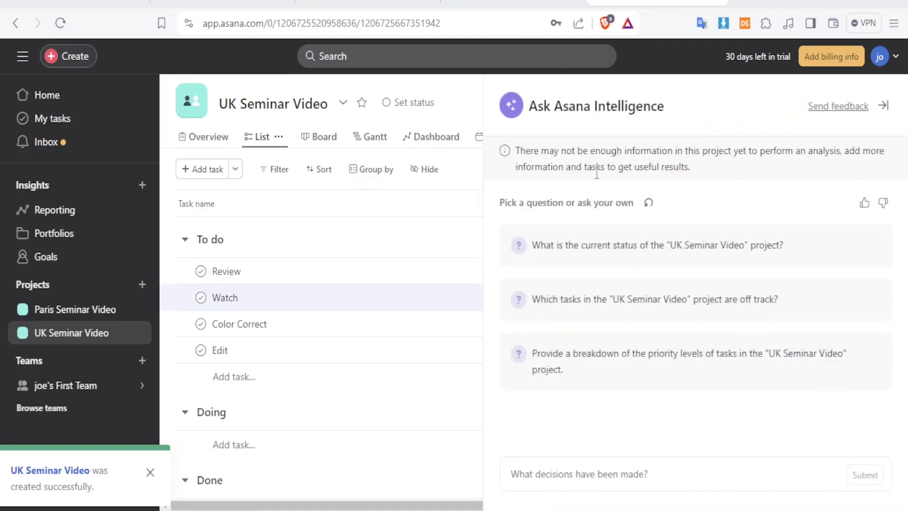
left_click_drag(519, 151, 691, 167)
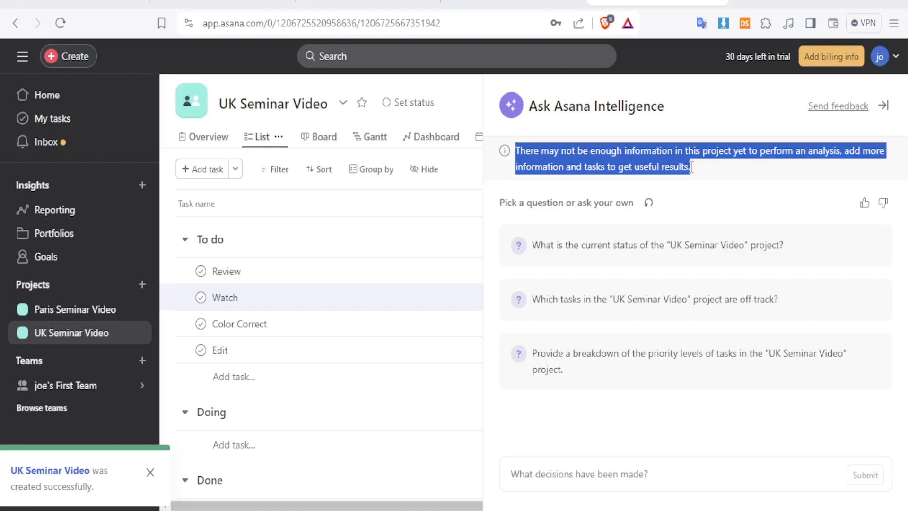
left_click(562, 479)
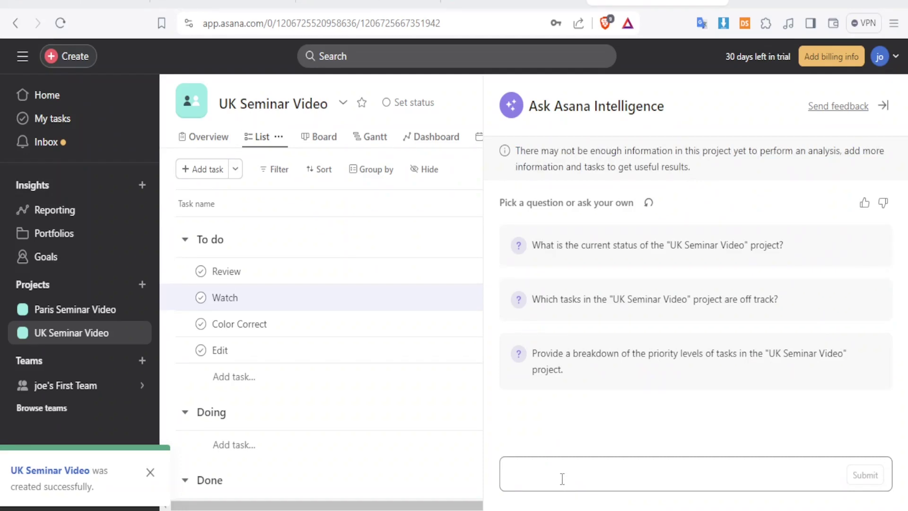
type("what steps are at risk")
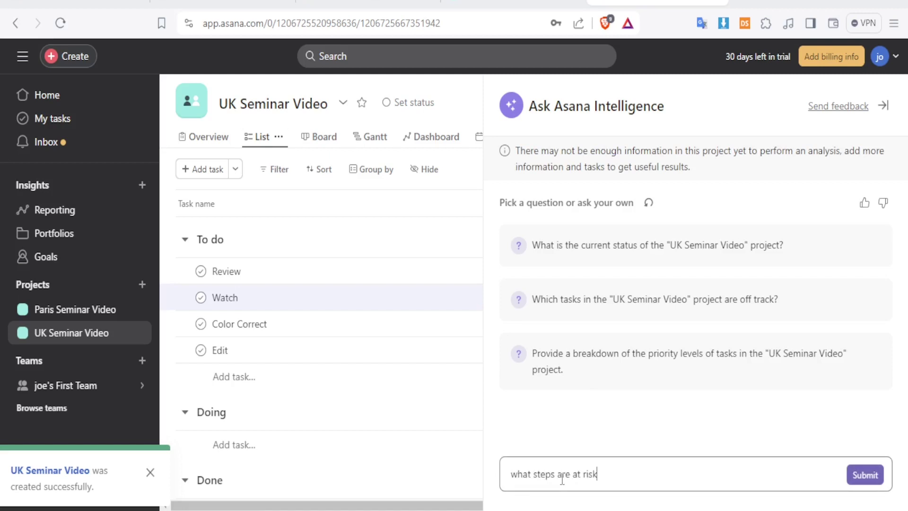
left_click(865, 475)
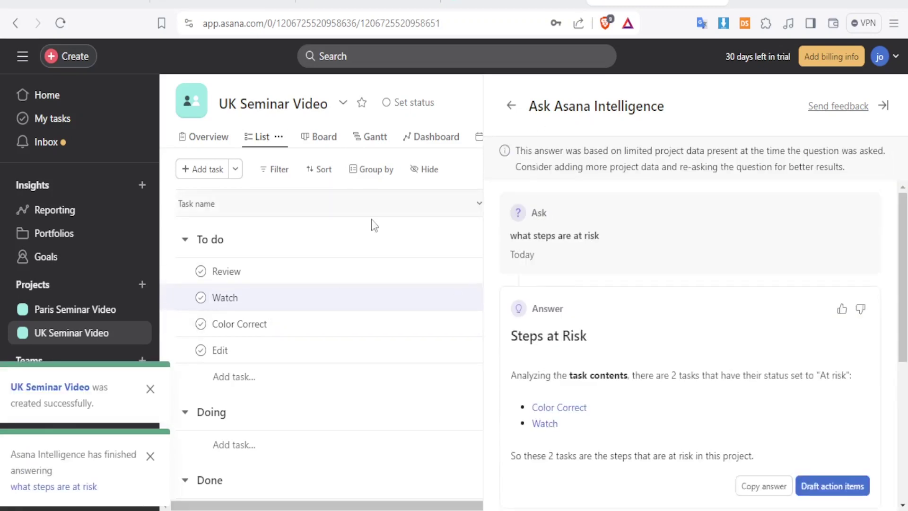
Step: Read through the answer about at-risk steps and its suggested follow-ups, and open the Color Correct task from the answer
scroll(902, 248, "down", 1)
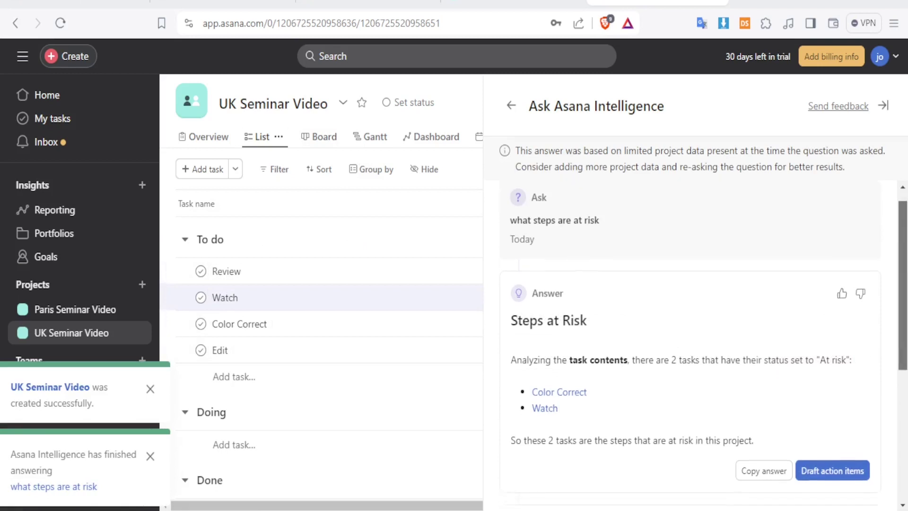
scroll(902, 284, "down", 1)
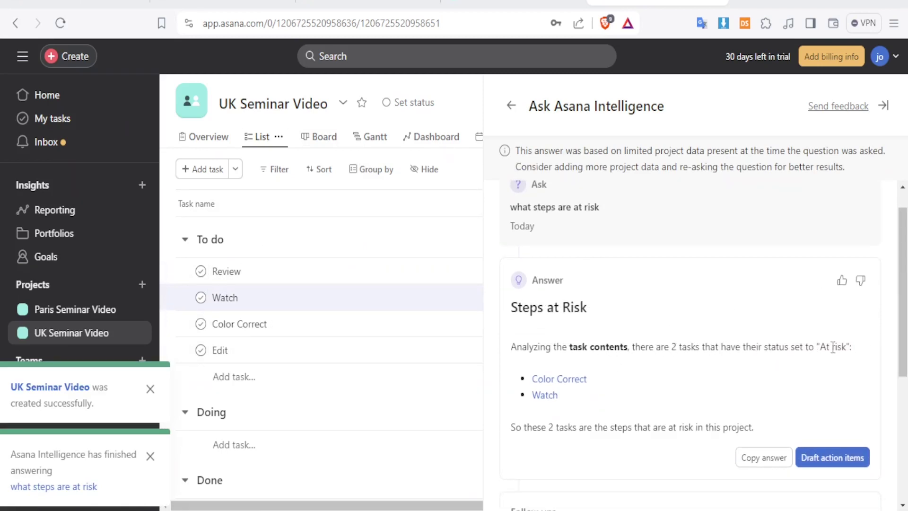
mouse_move(554, 382)
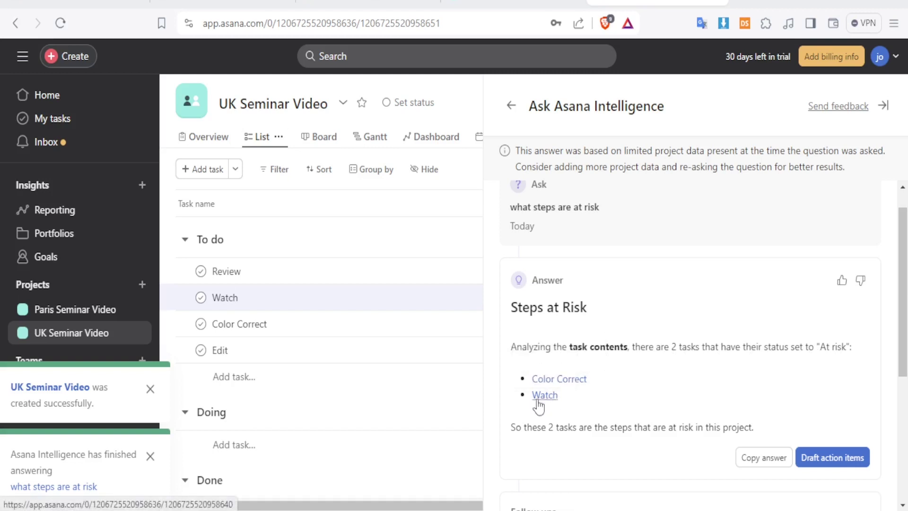
mouse_move(541, 402)
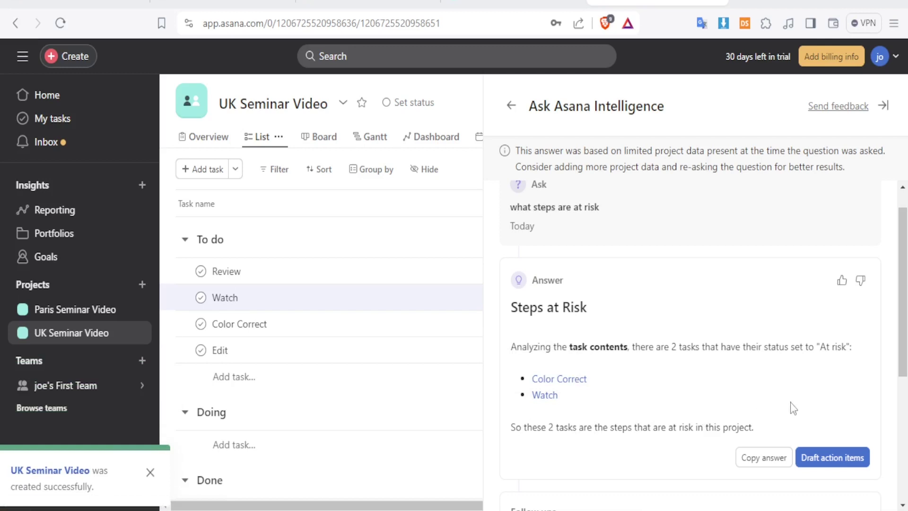
left_click_drag(904, 337, 904, 387)
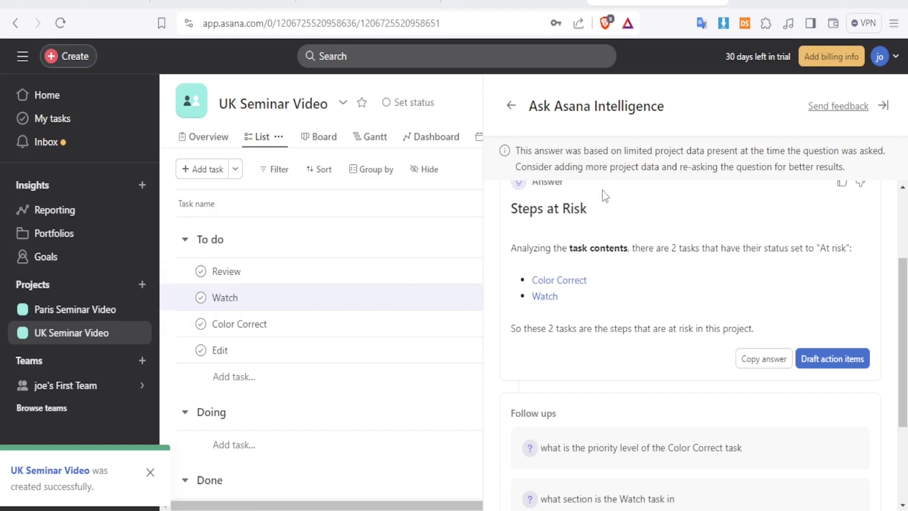
left_click(559, 280)
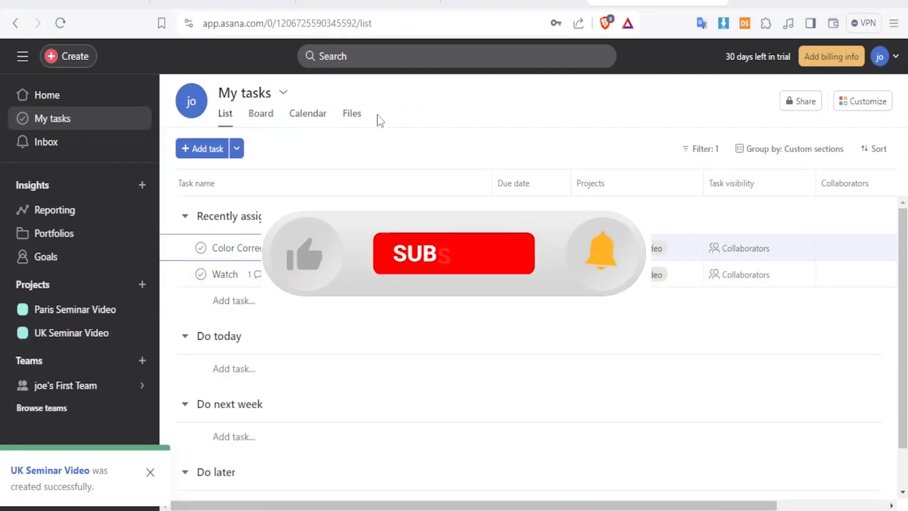
left_click(189, 58)
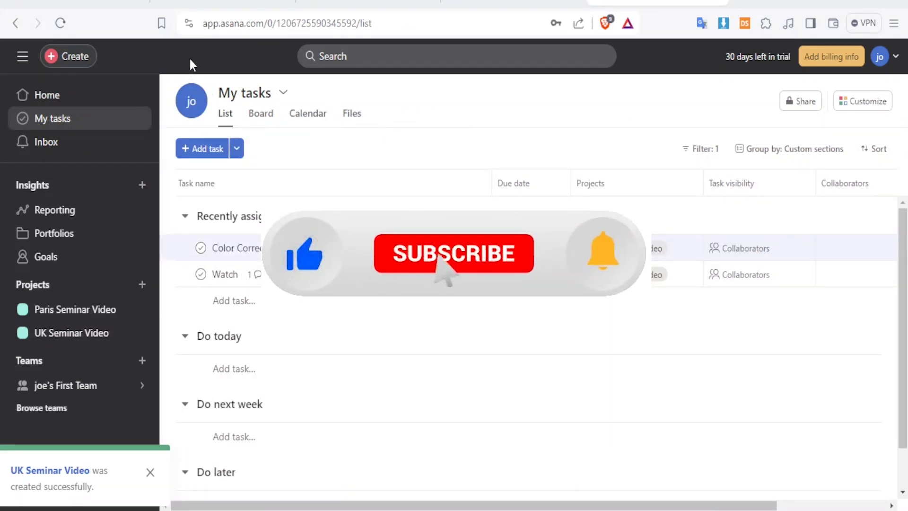